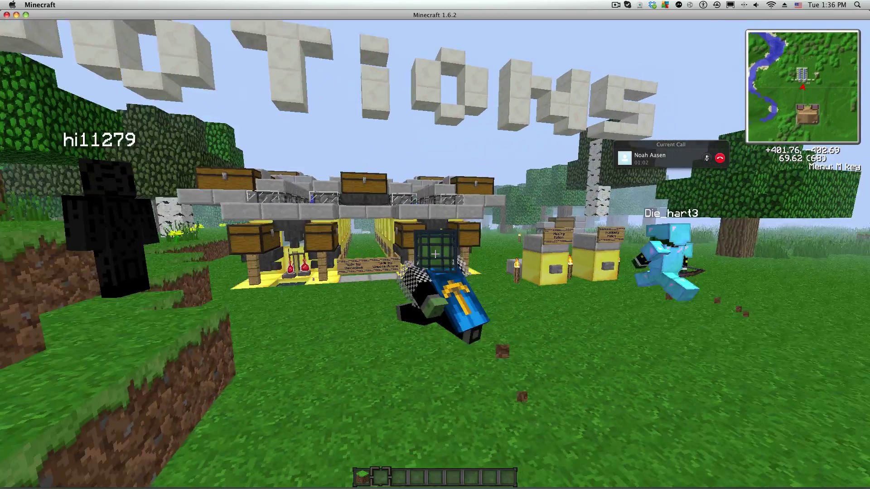
Walk up to the potion machine and along the gold-labelled ingredient wall
{"action": "key", "text": "w"}
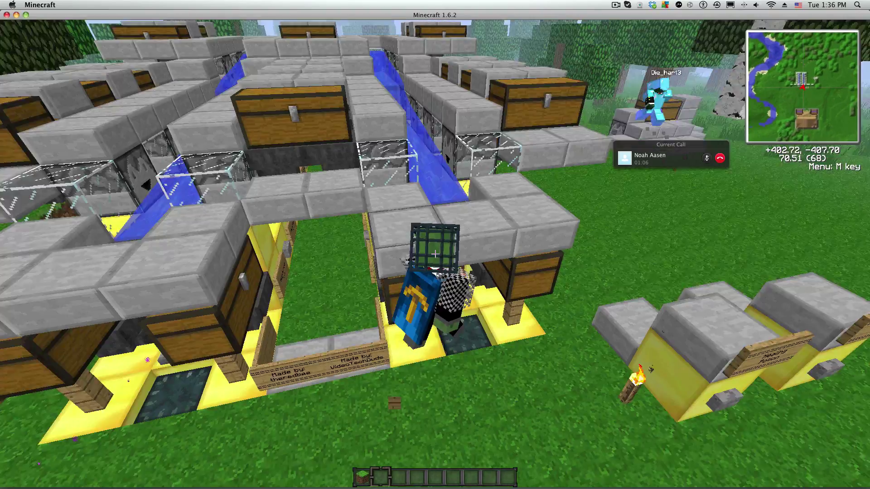
{"action": "key", "text": "w"}
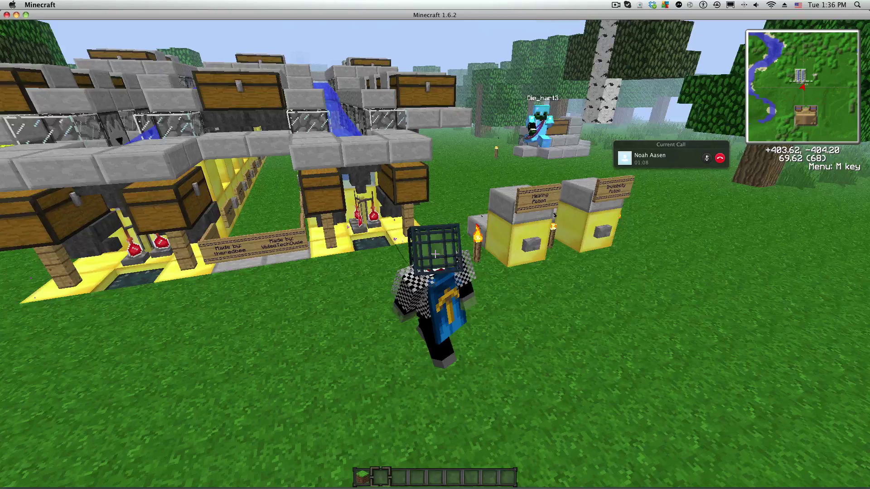
{"action": "key", "text": "w"}
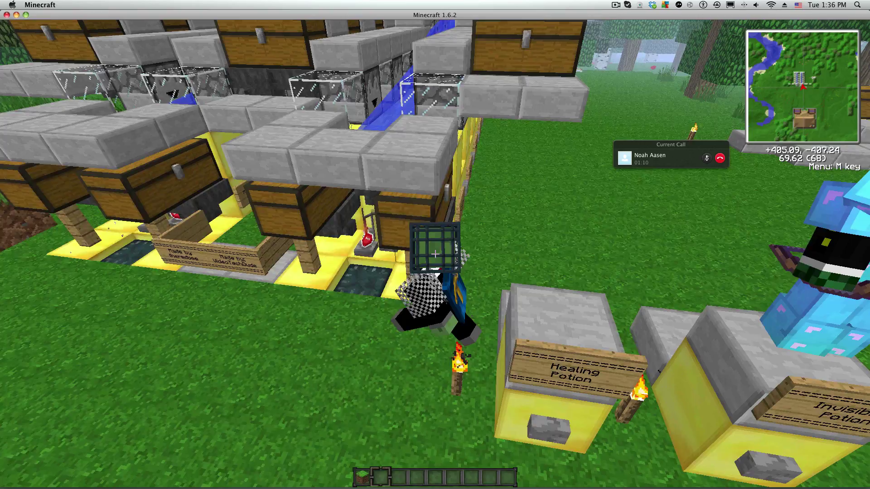
{"action": "key", "text": "w"}
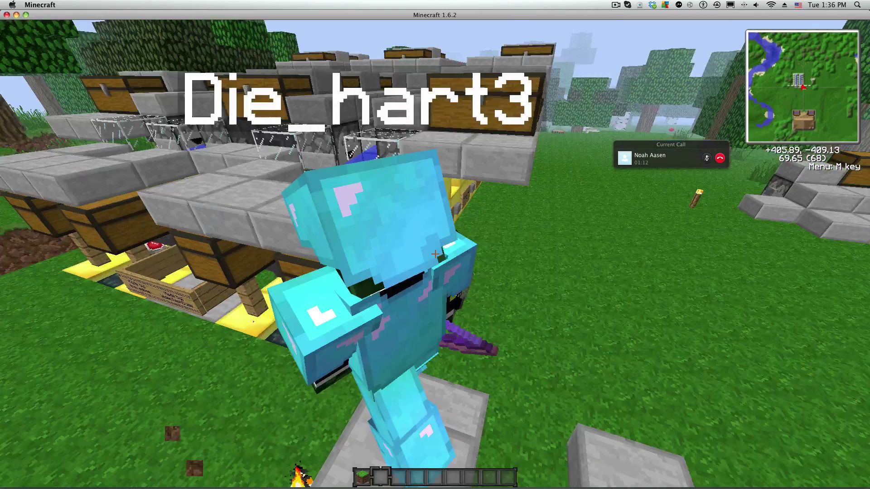
{"action": "key", "text": "w"}
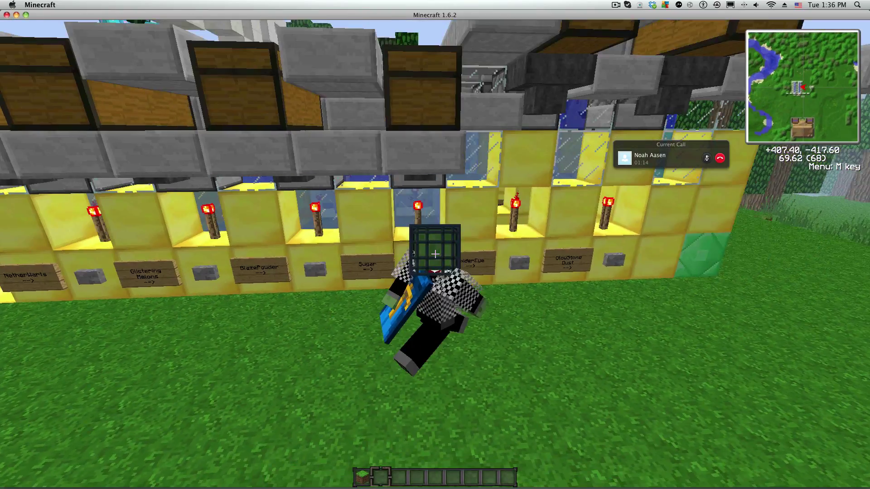
{"action": "key", "text": "w"}
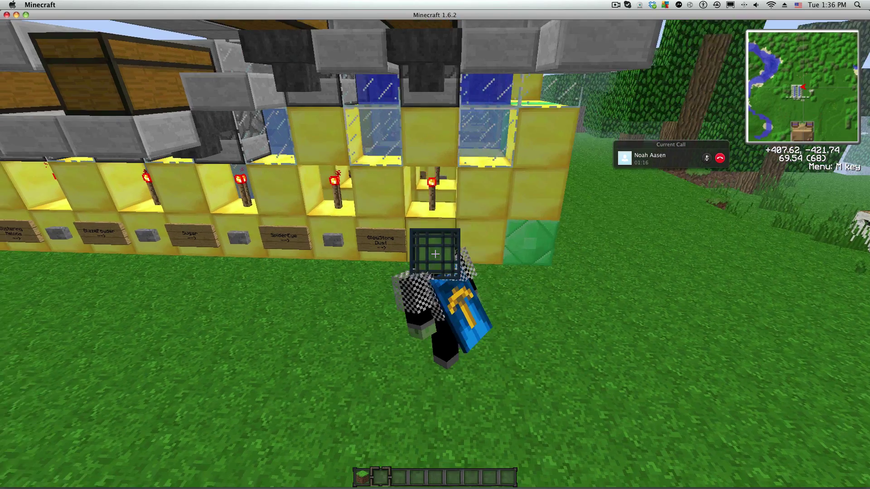
Switch to first-person, scan the ingredient signs and ceiling, then face the central brewing stand
{"action": "key", "text": "F5"}
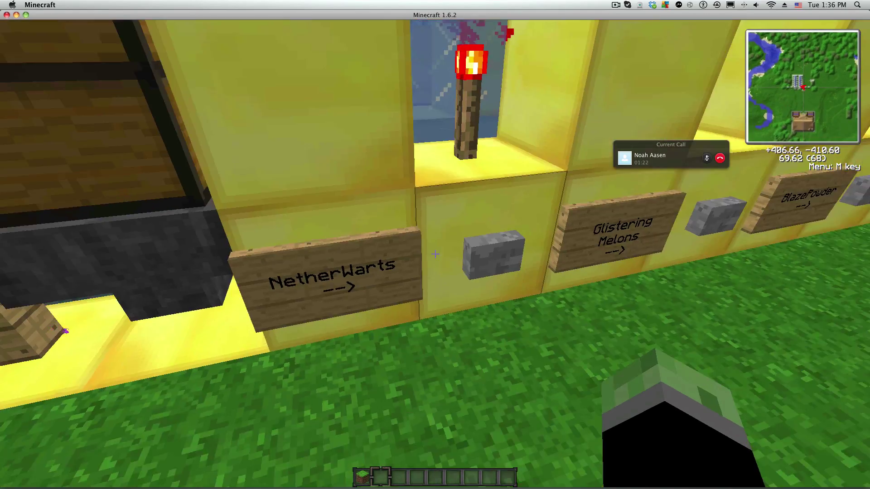
{"action": "key", "text": "d"}
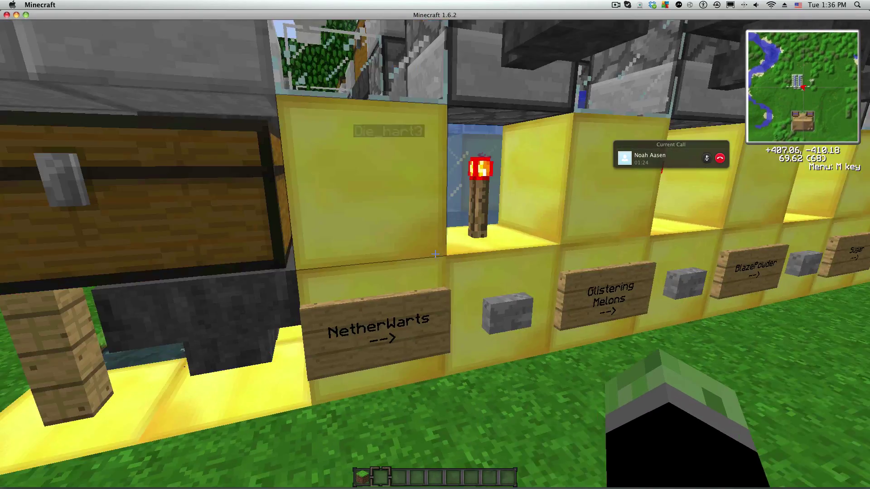
{"action": "key", "text": "s"}
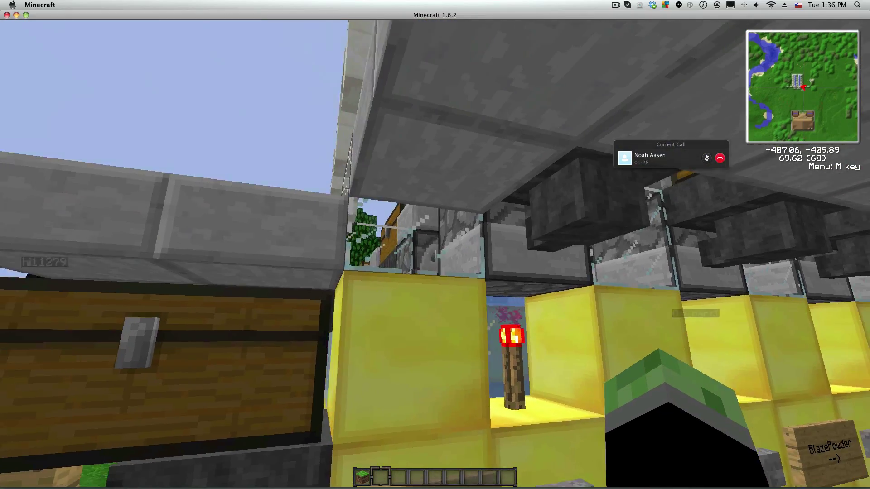
{"action": "key", "text": "s"}
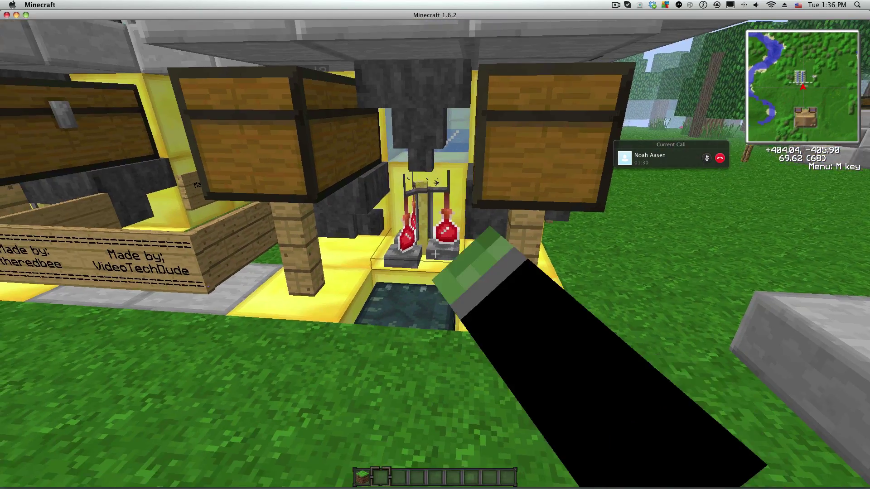
Move the gold item and a potion to the hotbar and load Glistering Melon into the brewing stand
{"action": "right_click", "coordinate": [435, 245]}
{"action": "left_click", "coordinate": [433, 201], "text": "shift"}
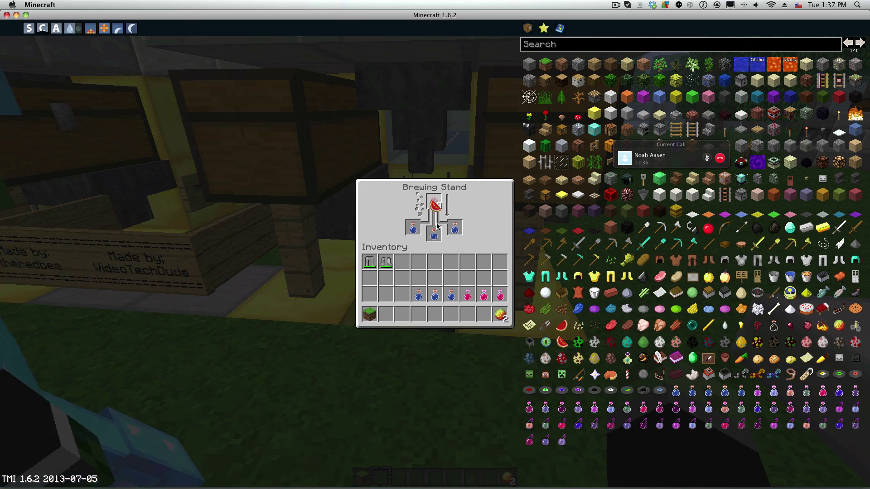
{"action": "right_click", "coordinate": [435, 203]}
{"action": "left_click", "coordinate": [452, 278]}
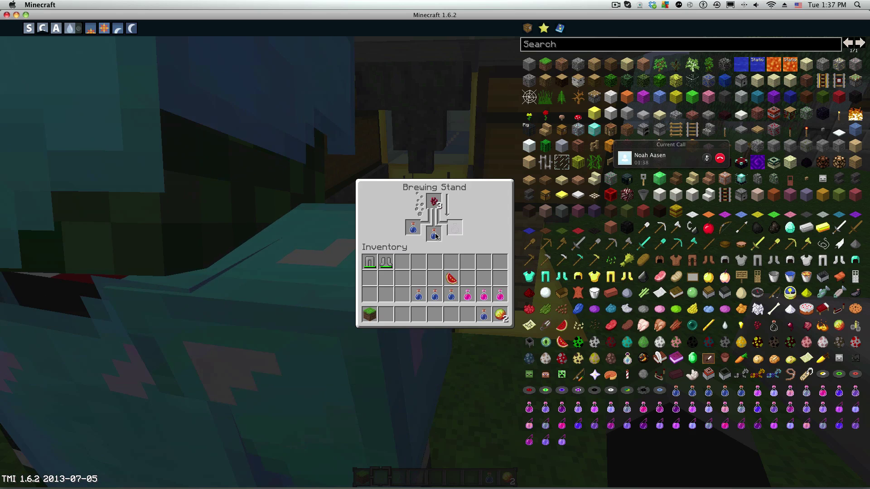
{"action": "left_click", "coordinate": [413, 228], "text": "shift"}
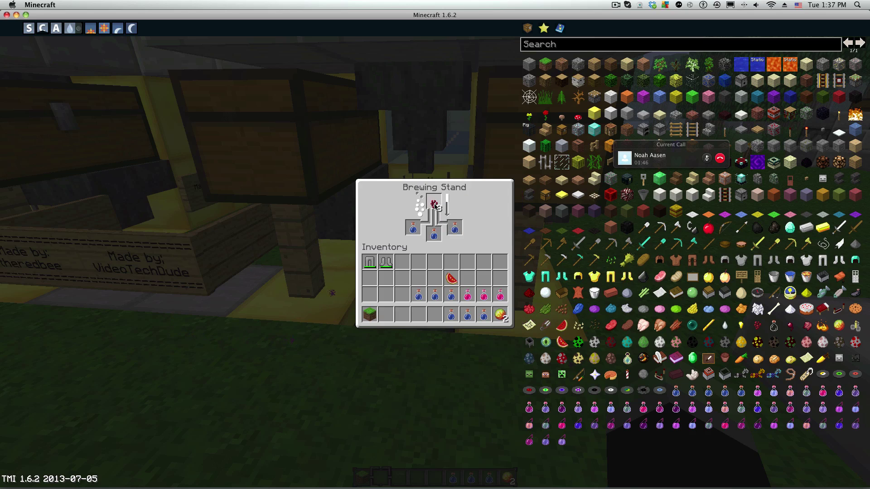
Check the item hopper and the brewing stand contents, then enter the corridor
{"action": "key", "text": "Escape"}
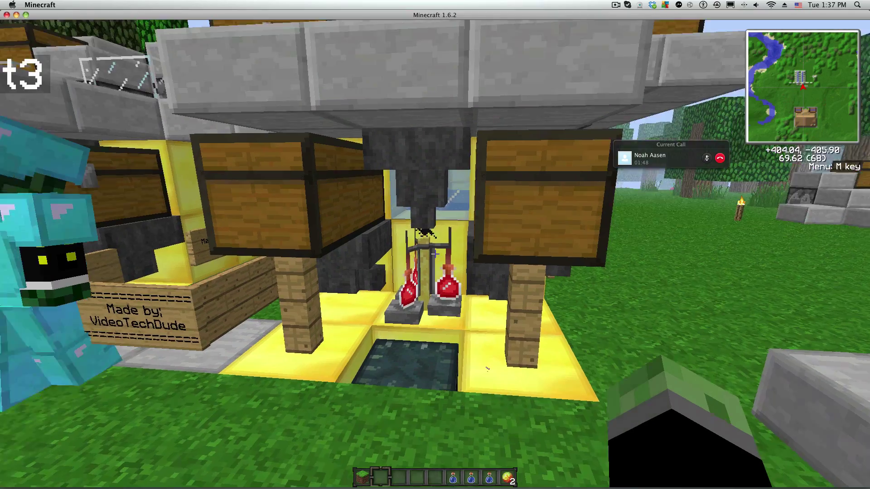
{"action": "right_click", "coordinate": [435, 254]}
{"action": "key", "text": "Escape"}
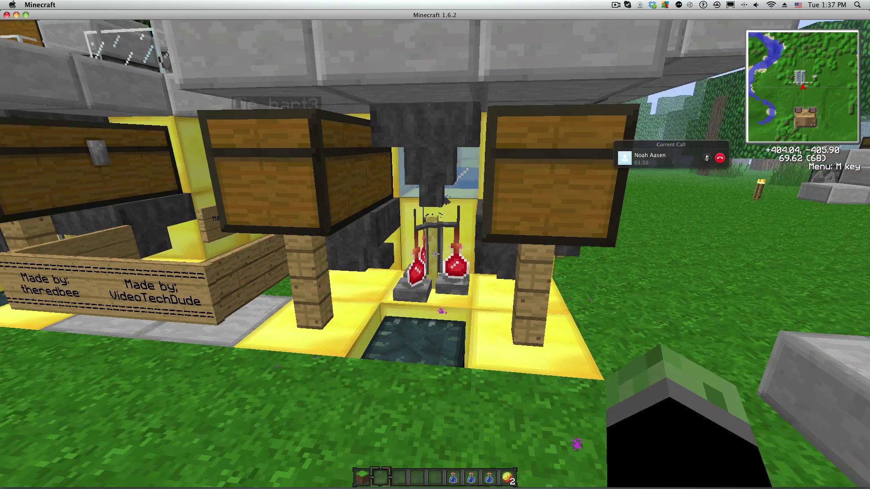
{"action": "right_click", "coordinate": [435, 253]}
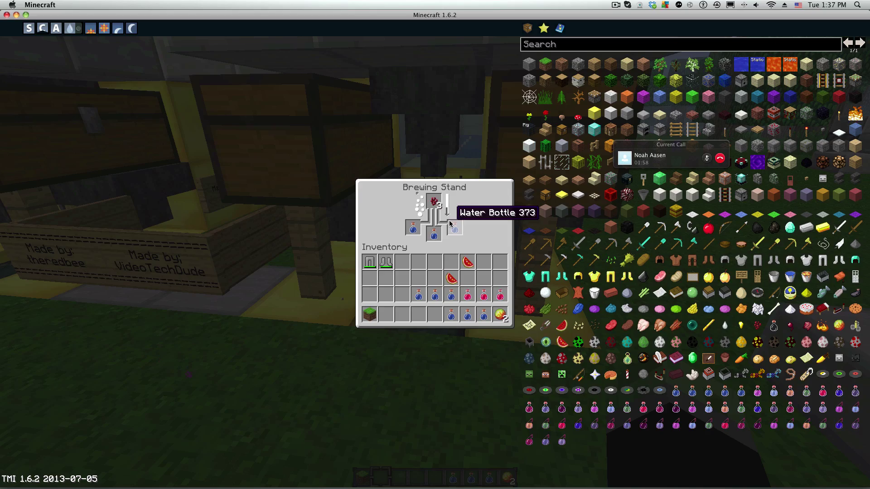
{"action": "key", "text": "Escape"}
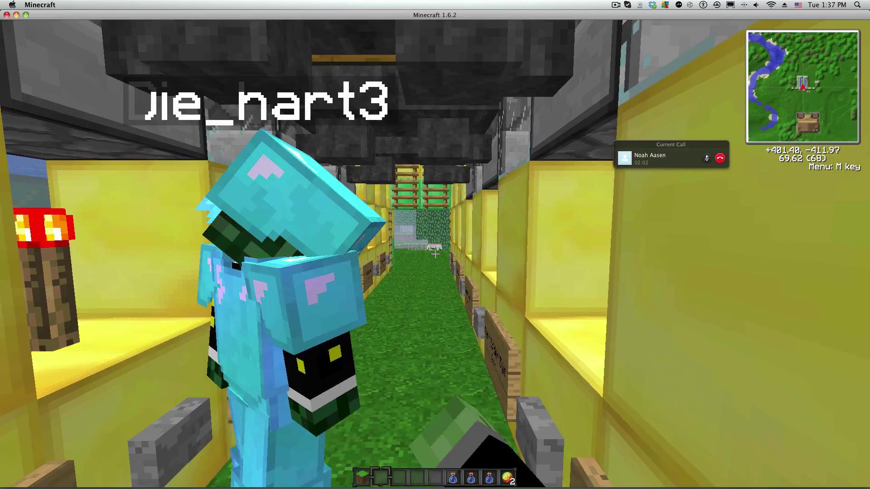
Walk along the yellow ingredient wall past the Sugar sign and return to the brewing stand under the chests
{"action": "key", "text": "s"}
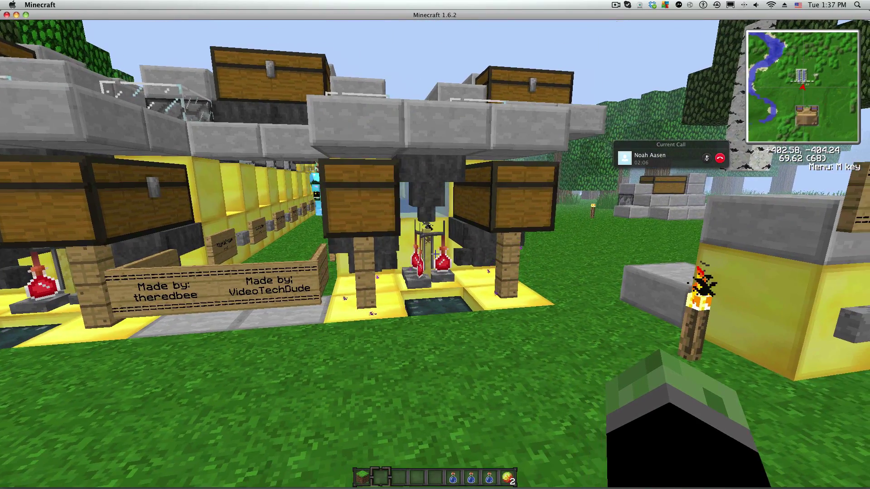
{"action": "key", "text": "w"}
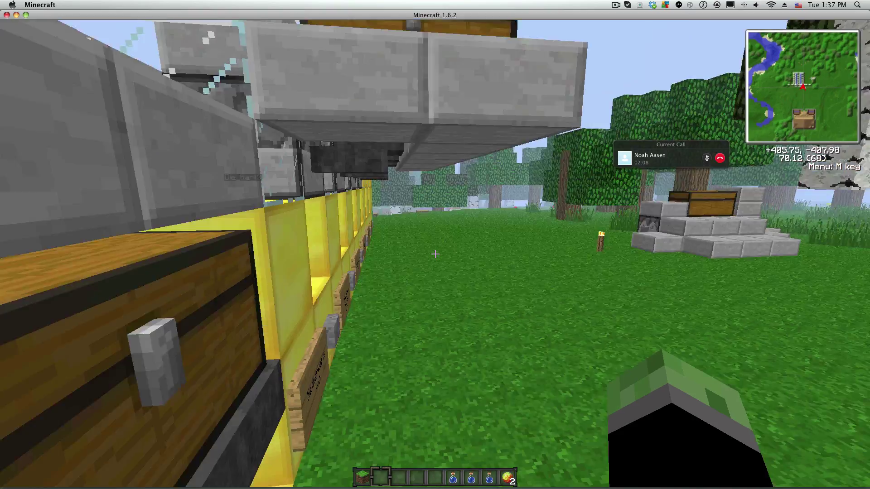
{"action": "key", "text": "w"}
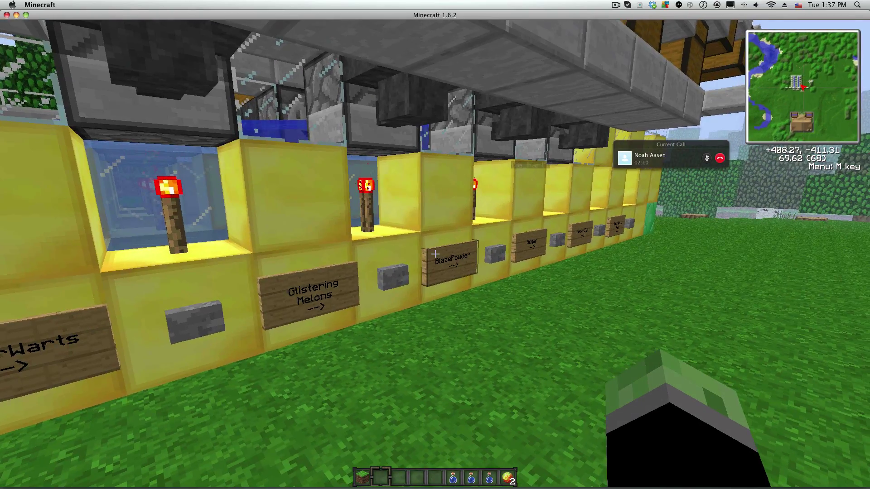
{"action": "key", "text": "w"}
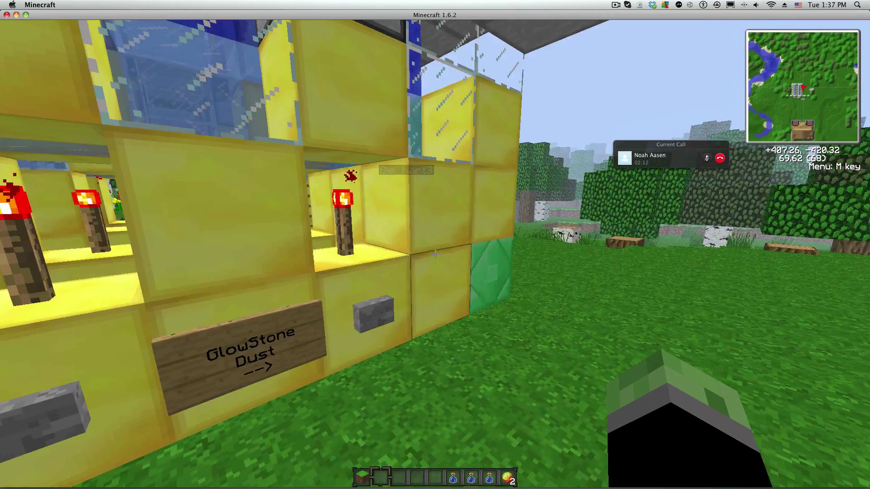
{"action": "key", "text": "s"}
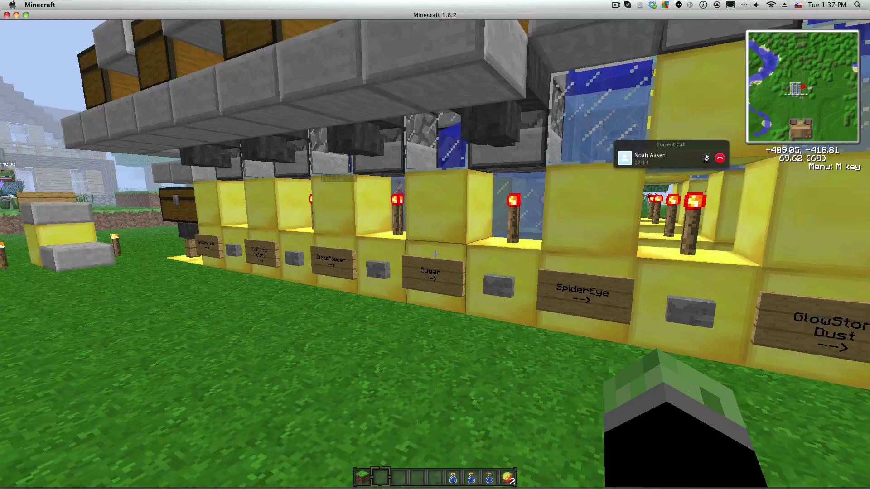
{"action": "key", "text": "w"}
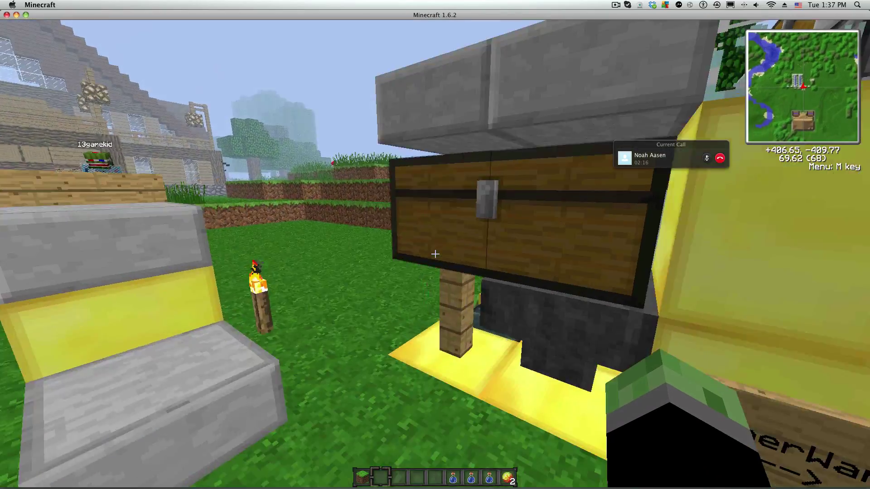
{"action": "key", "text": "w"}
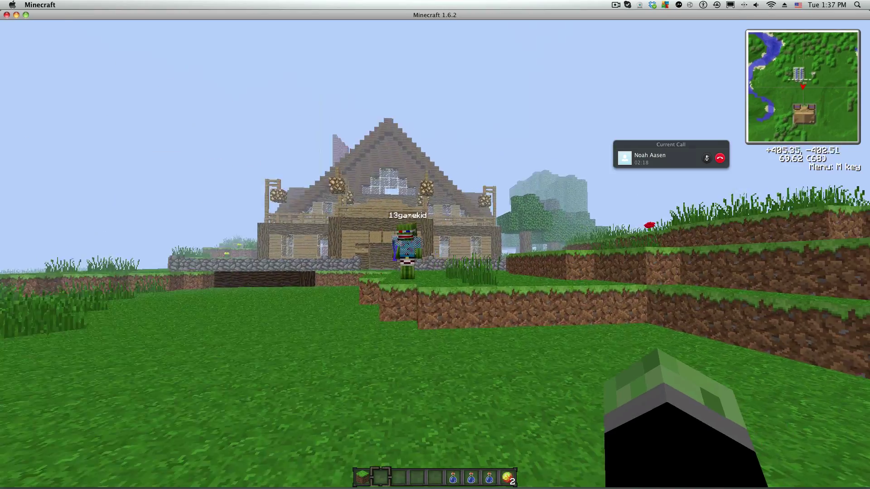
{"action": "key", "text": "w"}
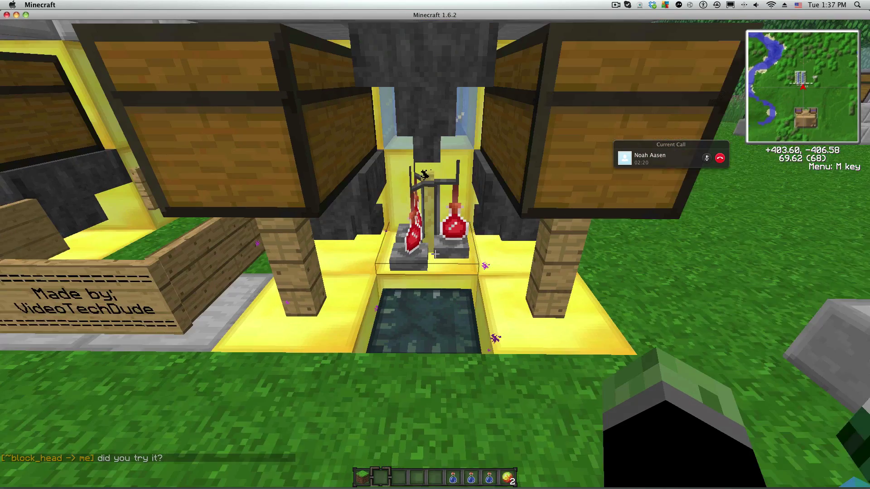
{"action": "right_click", "coordinate": [435, 251]}
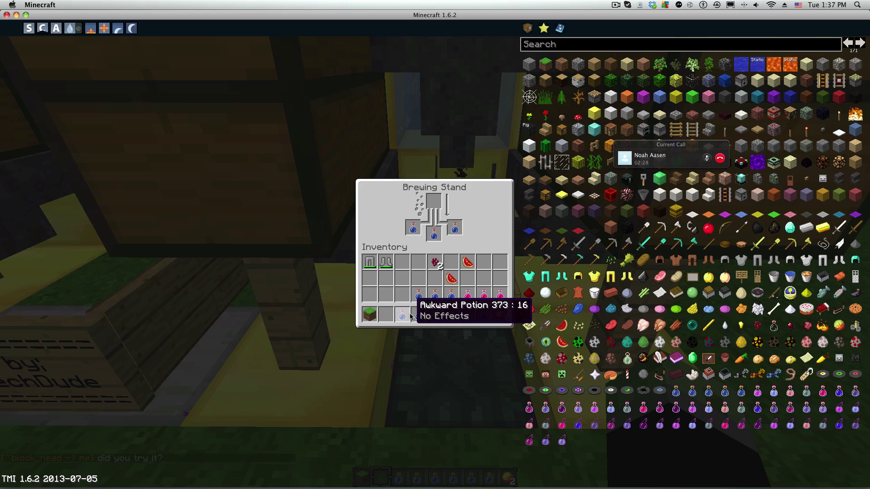
{"action": "key", "text": "Escape"}
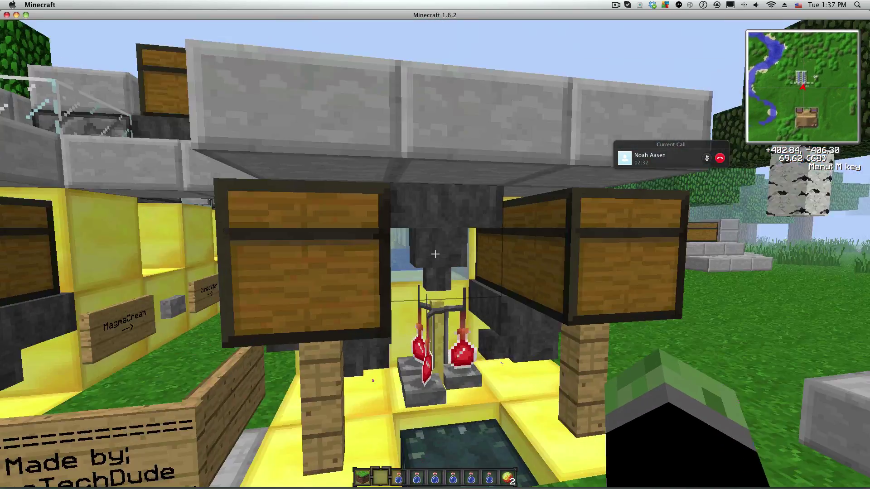
{"action": "right_click", "coordinate": [435, 253]}
{"action": "key", "text": "Escape"}
{"action": "right_click", "coordinate": [436, 253]}
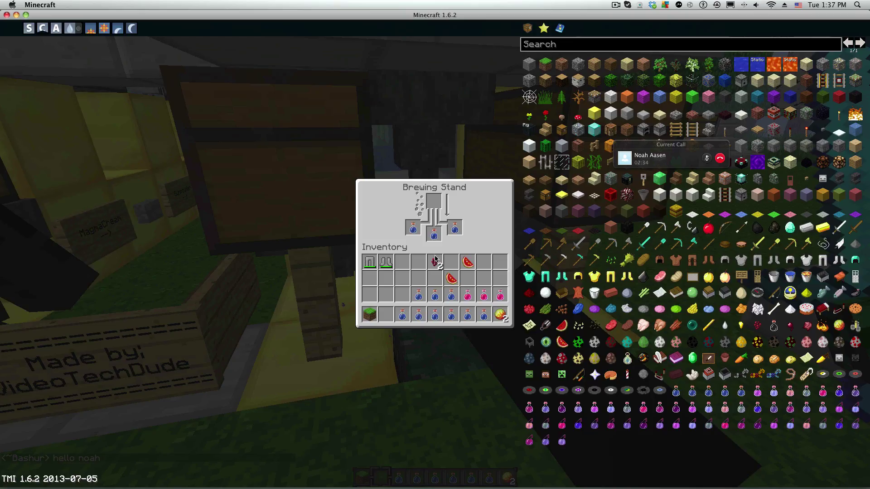
{"action": "key", "text": "Escape"}
{"action": "key", "text": "slash"}
{"action": "type", "text": "region "}
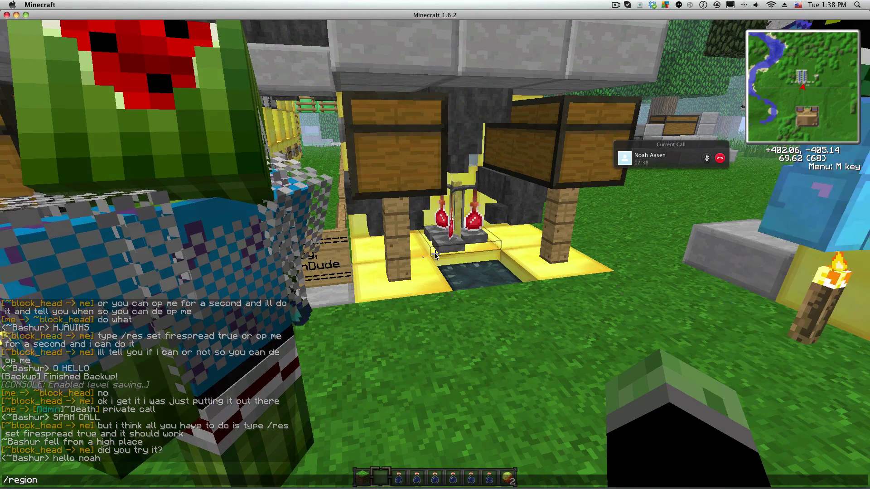
{"action": "type", "text": "addmember"}
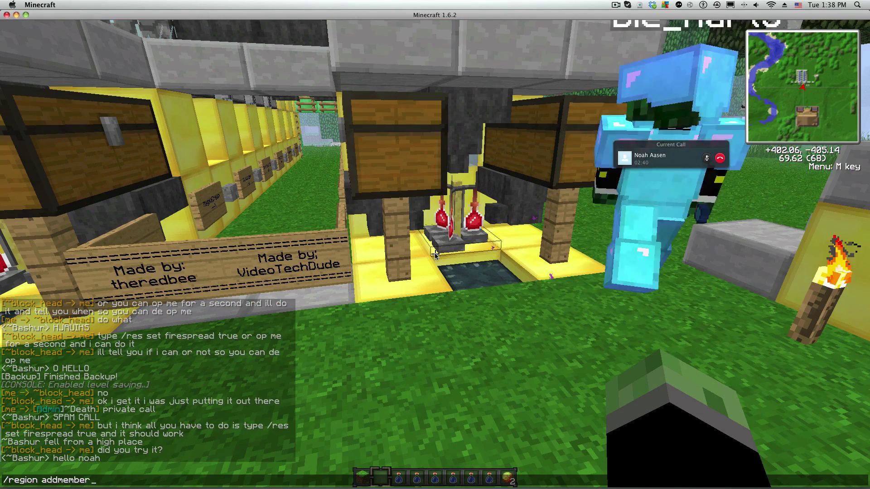
{"action": "type", "text": " potions Die_hart3"}
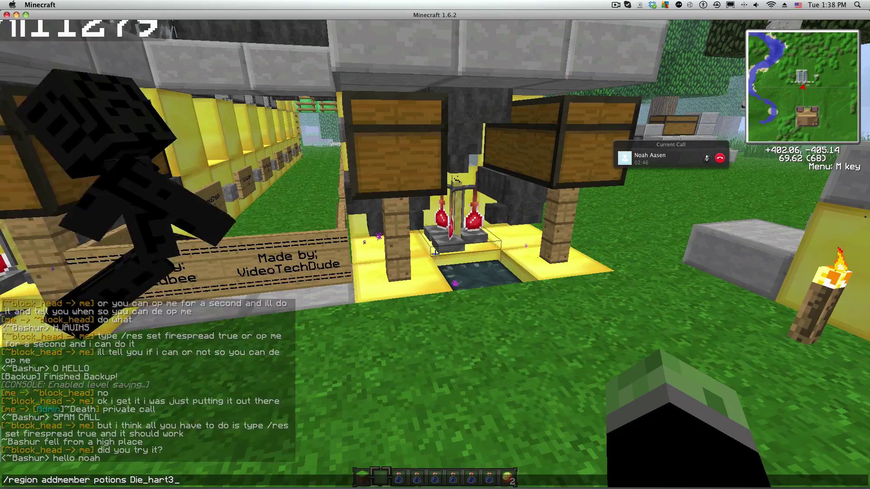
{"action": "key", "text": "Return"}
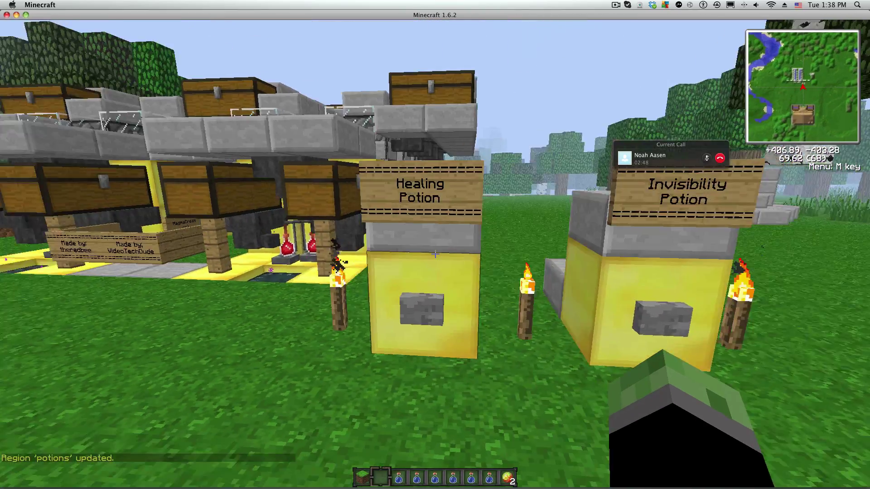
{"action": "key", "text": "s"}
Check inside the brewing stand by the Healing Potion dispenser and turn toward the chests
{"action": "key", "text": "w"}
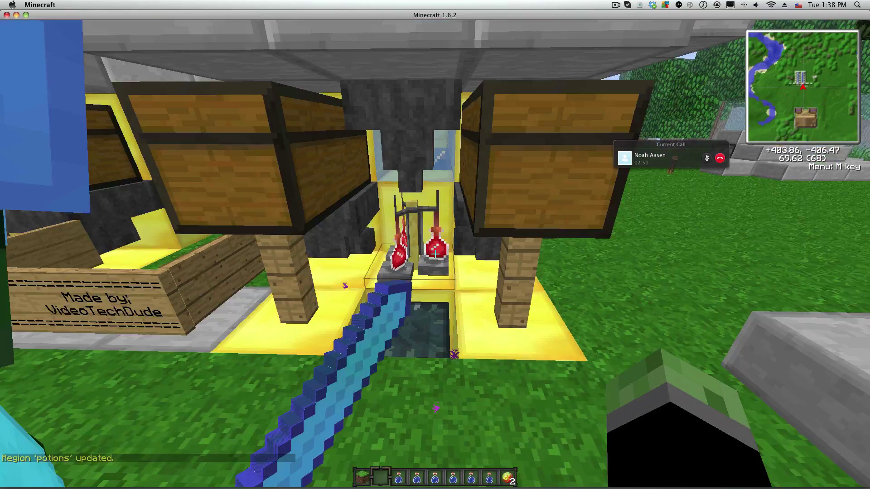
{"action": "right_click", "coordinate": [435, 245]}
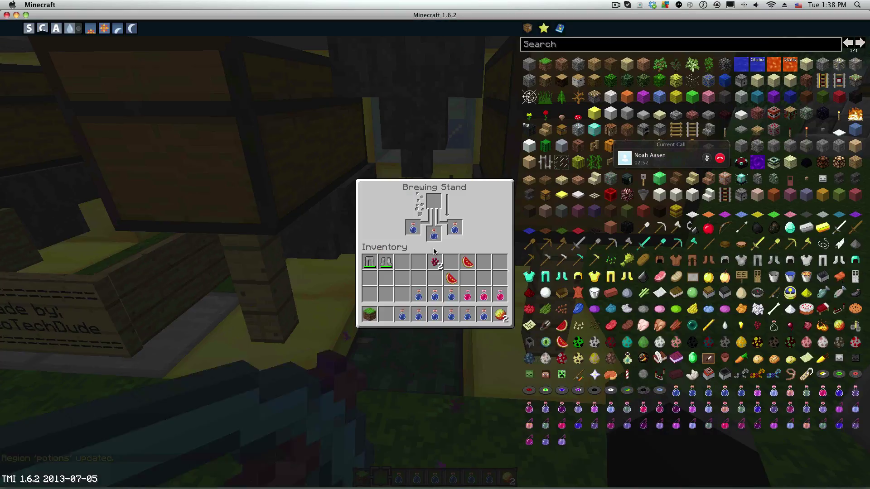
{"action": "key", "text": "Escape"}
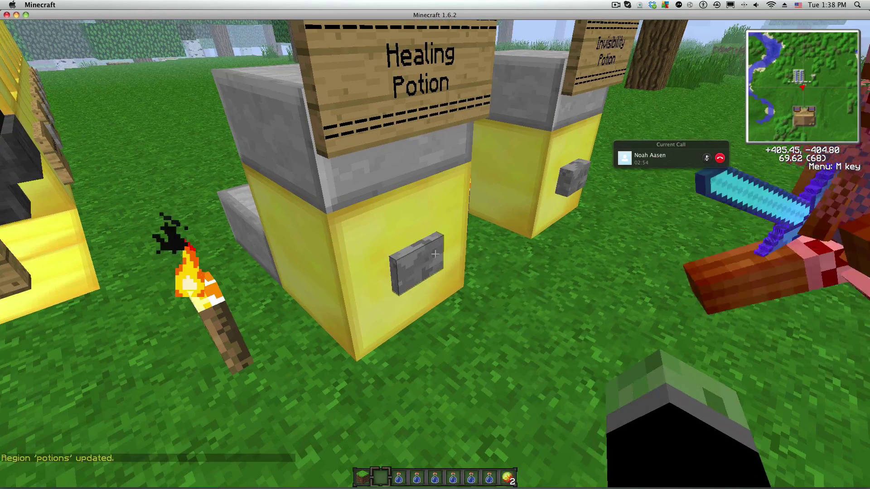
{"action": "key", "text": "w"}
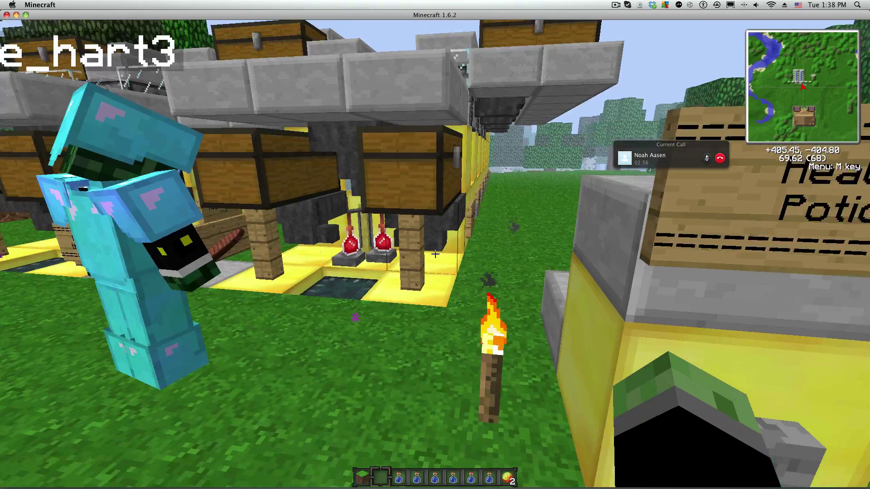
Fly up to overlook the chest-and-water farm, drop down and reopen the brewing stand
{"action": "key", "text": "space"}
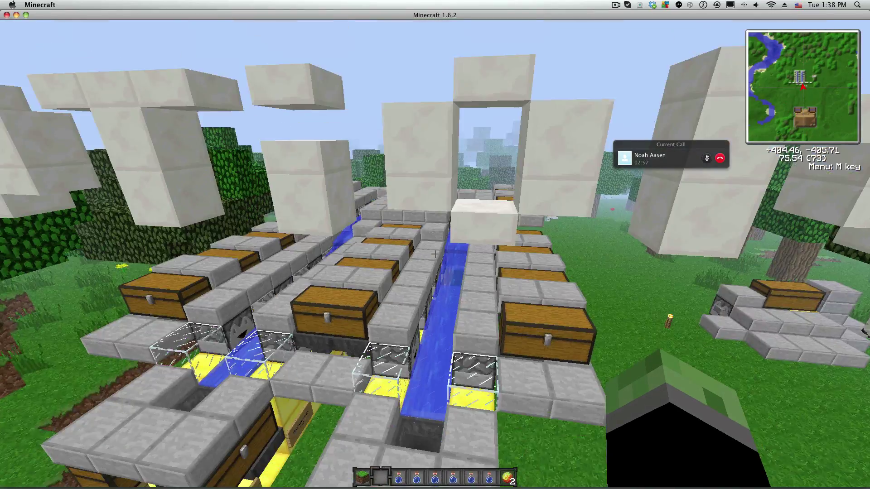
{"action": "key", "text": "w"}
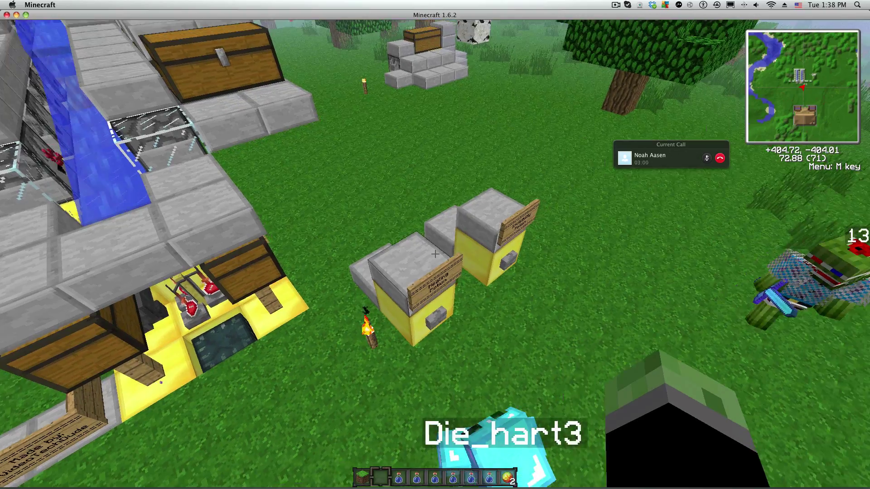
{"action": "key", "text": "w"}
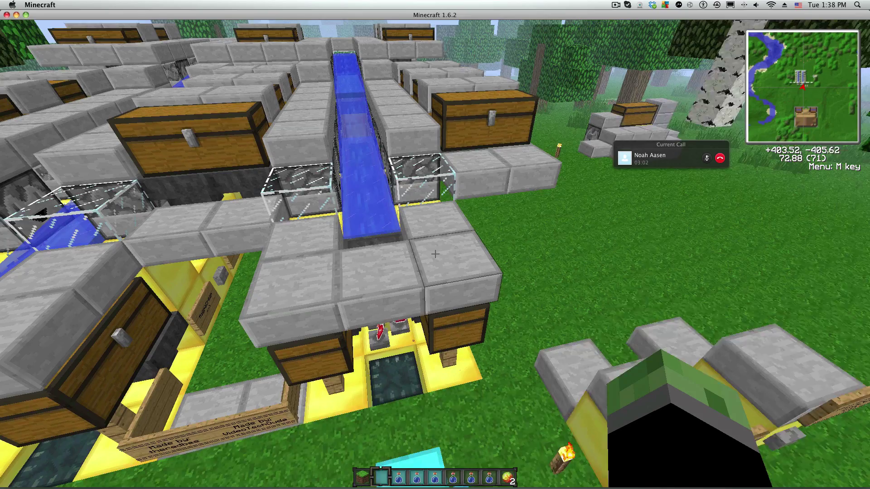
{"action": "key", "text": "shift"}
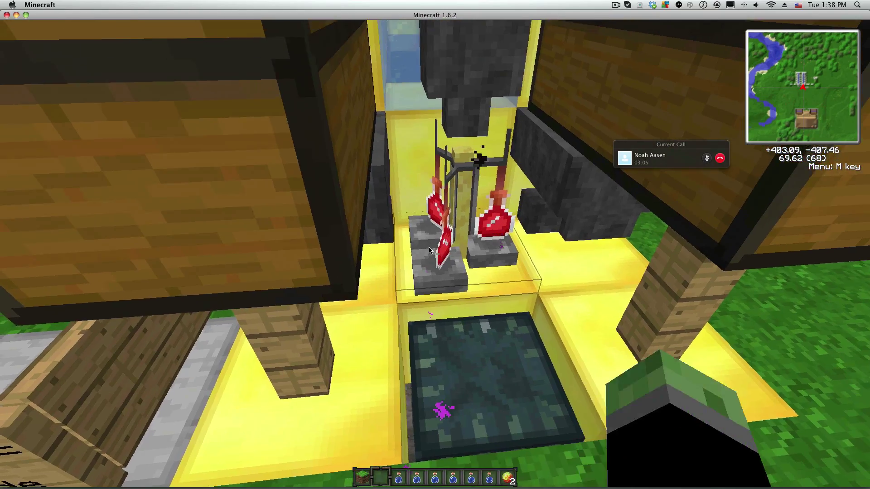
{"action": "right_click", "coordinate": [434, 253]}
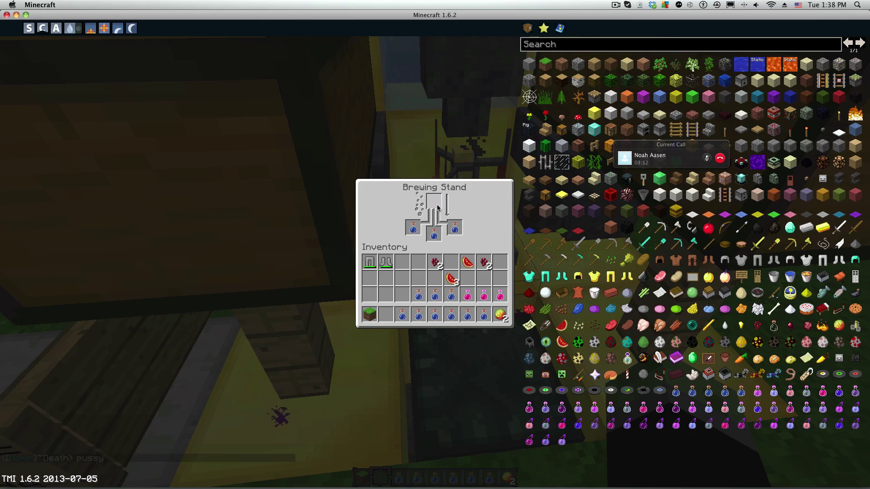
Send a chat warning not to touch the machine, then face the brewing stand again
{"action": "key", "text": "Escape"}
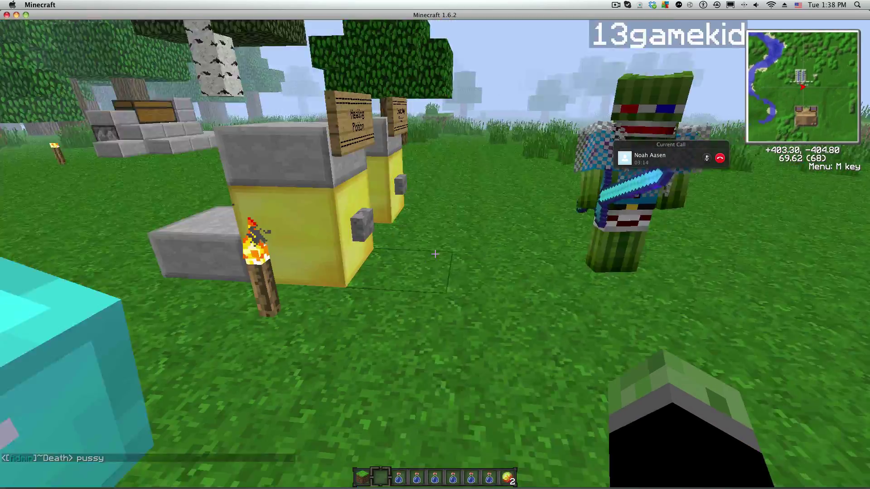
{"action": "type", "text": "td"}
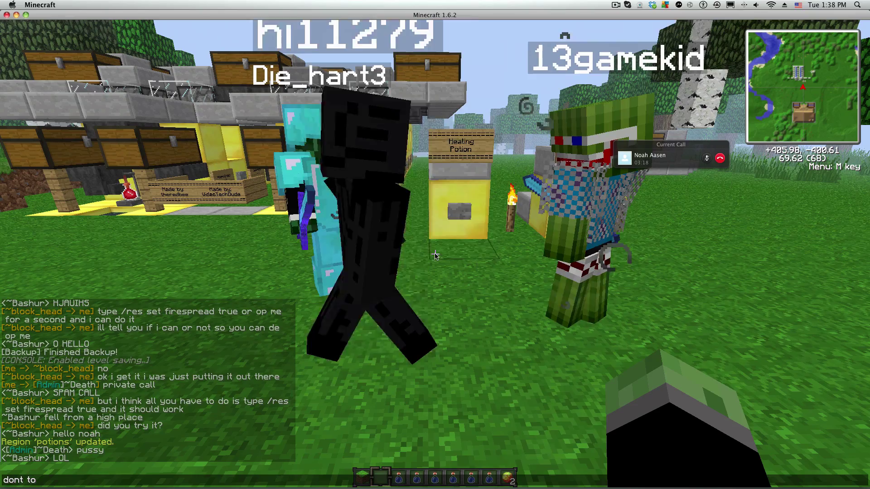
{"action": "type", "text": "ch it"}
{"action": "key", "text": "Return"}
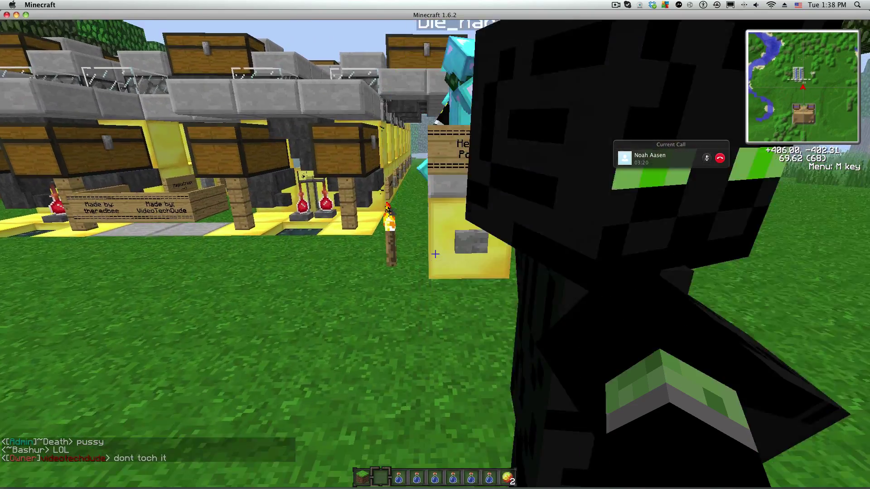
{"action": "key", "text": "s"}
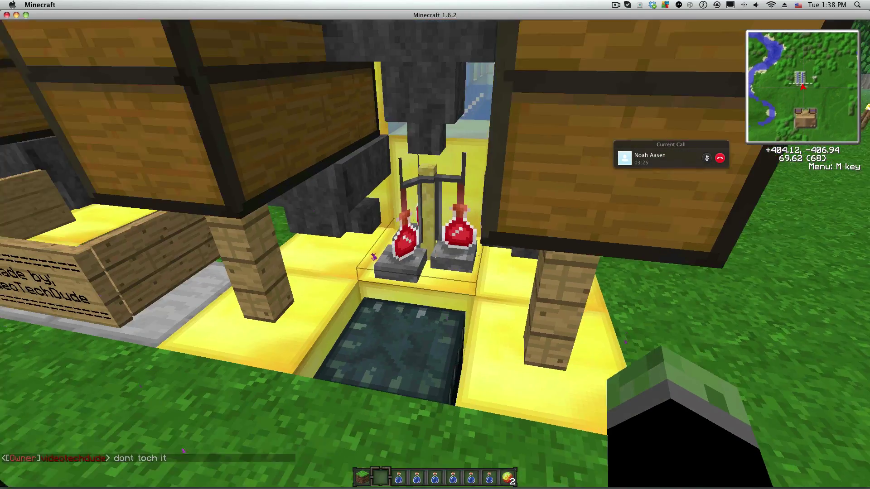
Repeatedly check the brewing stand's contents while stepping back and forth in front of it
{"action": "right_click", "coordinate": [435, 253]}
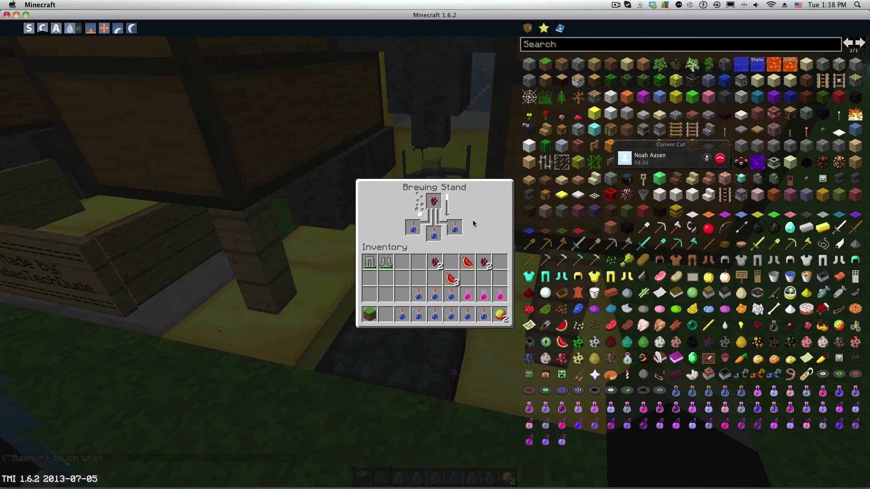
{"action": "key", "text": "Escape"}
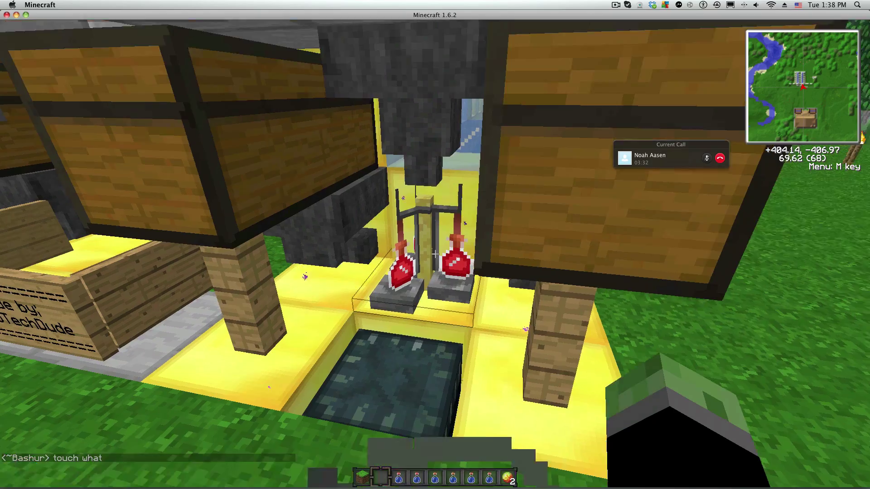
{"action": "right_click", "coordinate": [434, 254]}
{"action": "key", "text": "Escape"}
{"action": "key", "text": "s"}
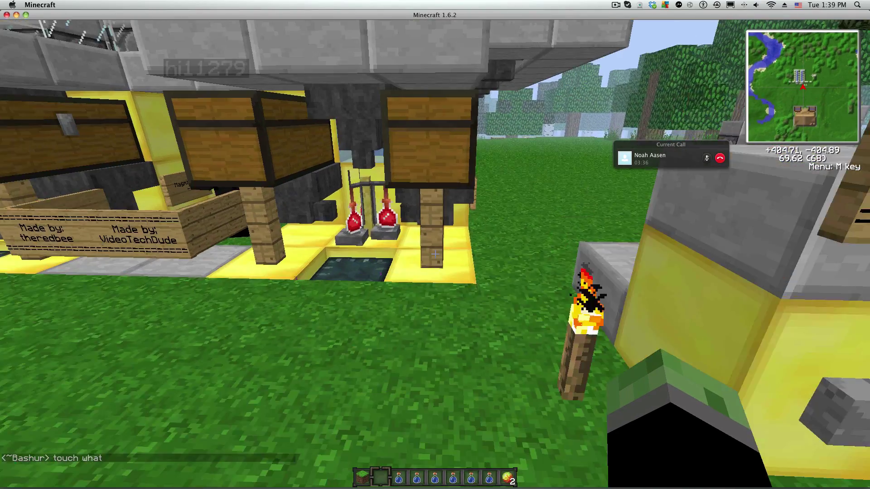
{"action": "key", "text": "w"}
{"action": "right_click", "coordinate": [436, 255]}
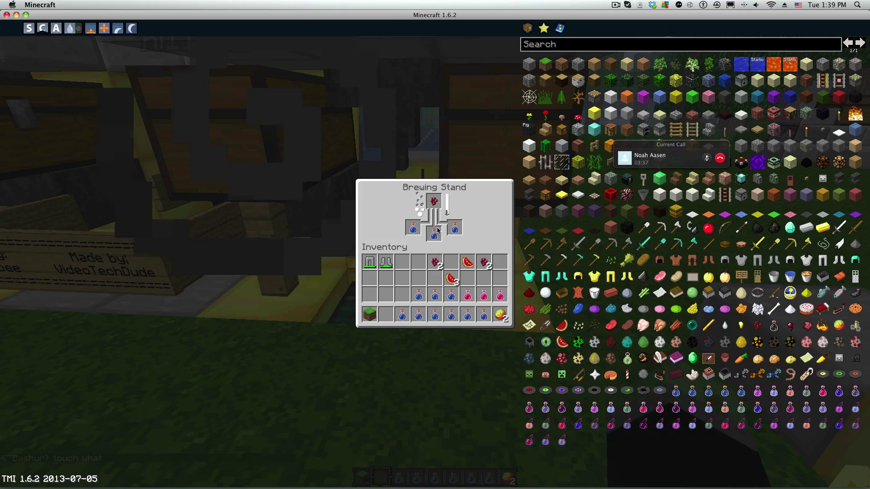
{"action": "key", "text": "Escape"}
Reply NO in chat to the player asking what not to touch
{"action": "key", "text": "s"}
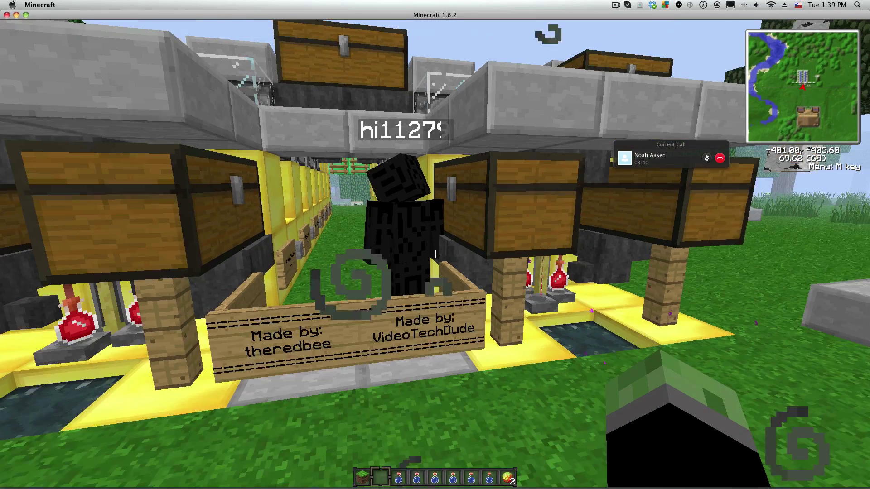
{"action": "key", "text": "t"}
{"action": "key", "text": "Return"}
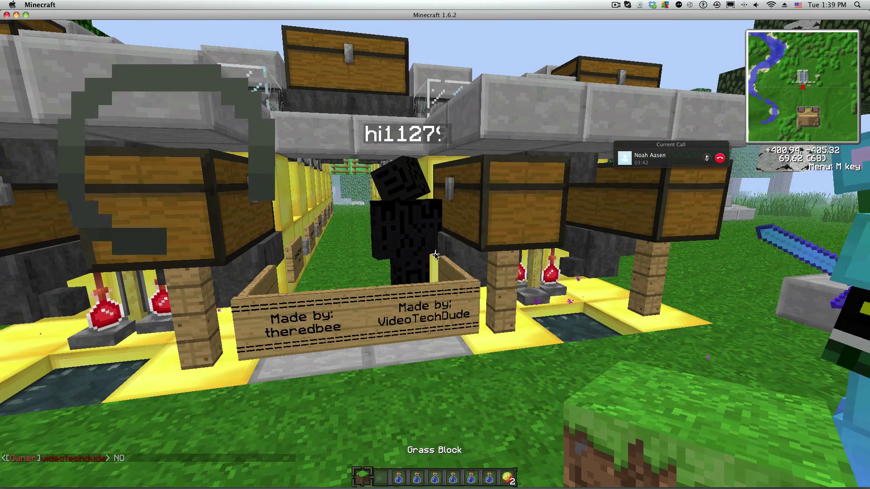
{"action": "type", "text": "t!!!"}
Send '!!!', 'it' and 'runoints' replies in chat, then walk toward the brewing stand
{"action": "key", "text": "Return"}
{"action": "type", "text": "t"}
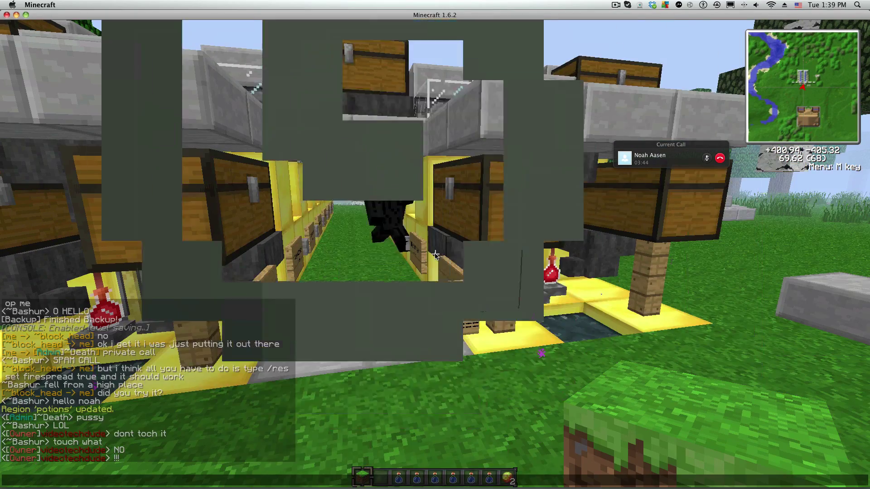
{"action": "type", "text": "U ruib"}
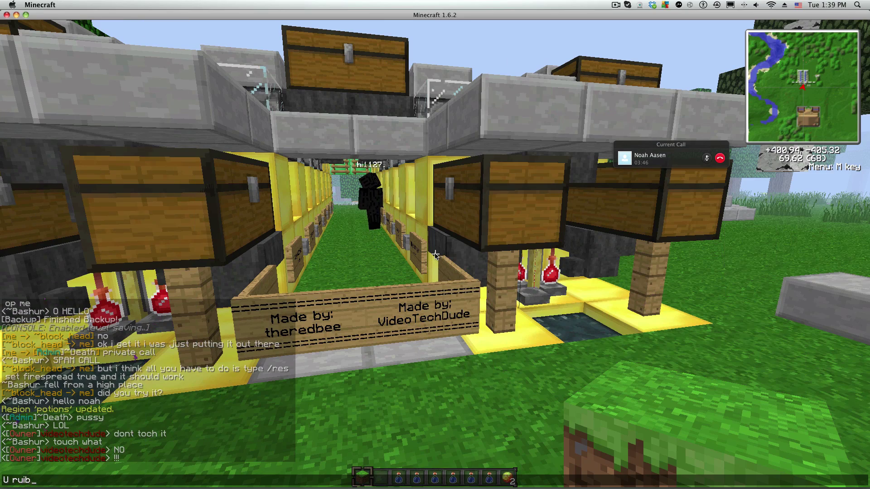
{"action": "type", "text": "ubed"}
{"action": "key", "text": "Escape"}
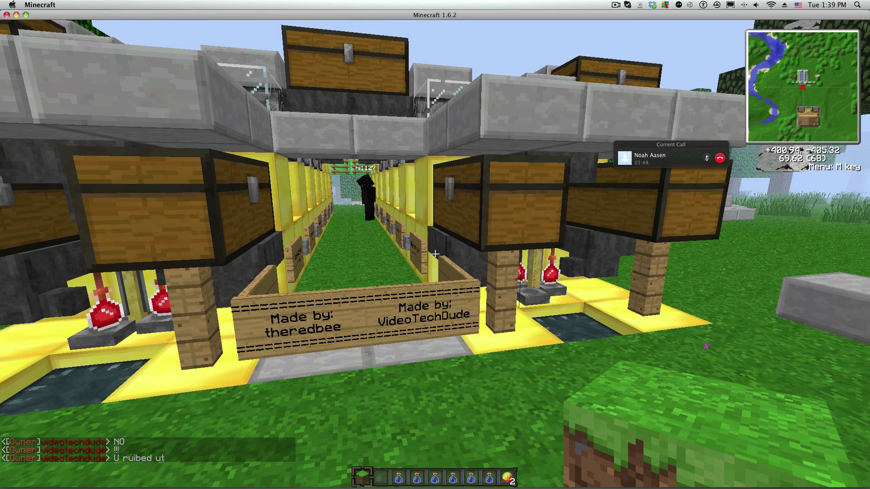
{"action": "type", "text": "toch it"}
{"action": "key", "text": "Return"}
{"action": "type", "text": "tru"}
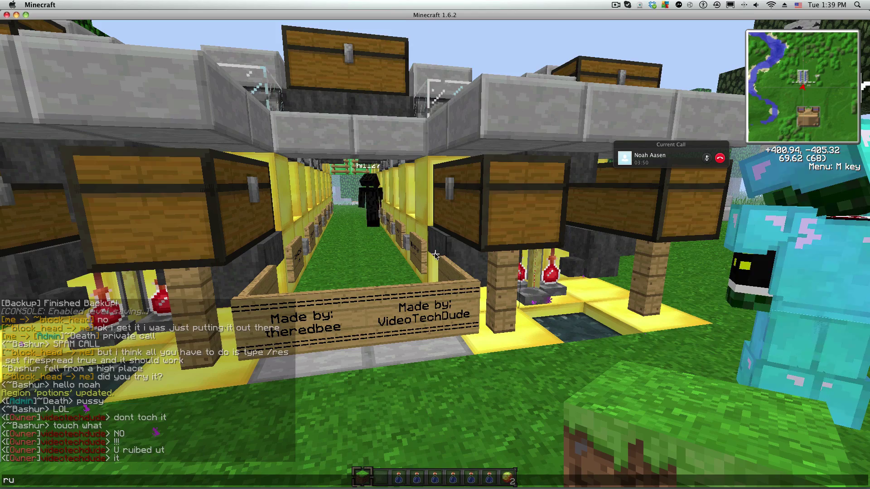
{"action": "type", "text": "noints"}
{"action": "key", "text": "Return"}
{"action": "key", "text": "w"}
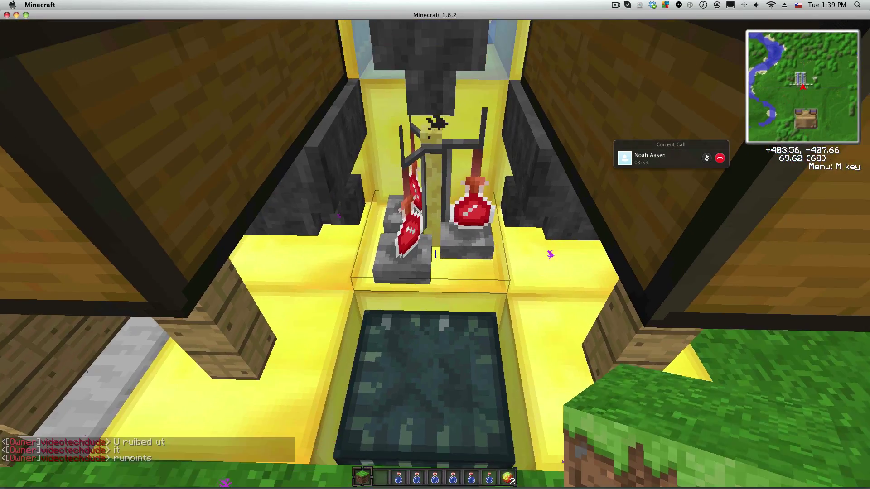
Check the brewing stand's Awkward Potions, reply BAD in chat, and walk back to a stand
{"action": "right_click", "coordinate": [435, 253]}
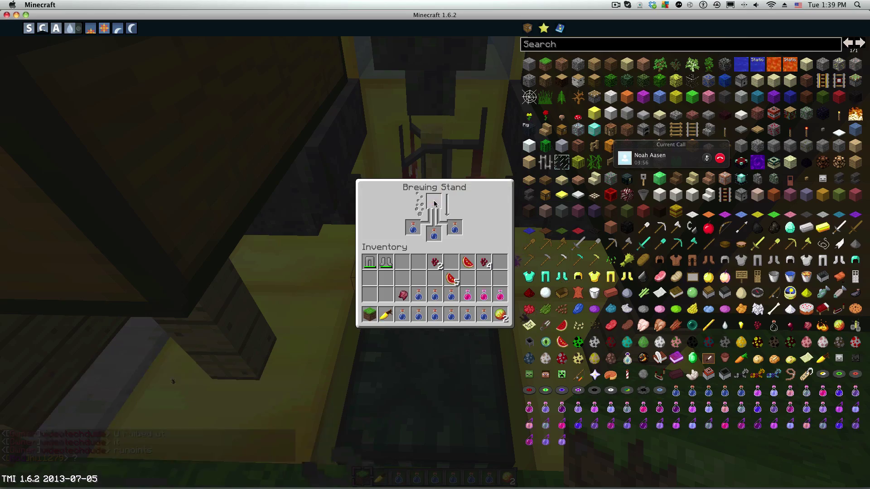
{"action": "key", "text": "Escape"}
{"action": "key", "text": "s"}
{"action": "type", "text": "t"}
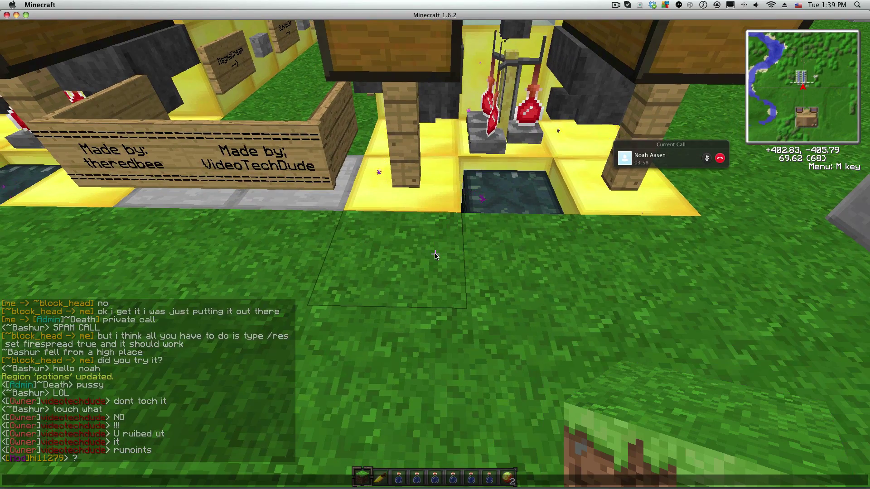
{"action": "type", "text": "D"}
{"action": "key", "text": "Return"}
{"action": "key", "text": "t"}
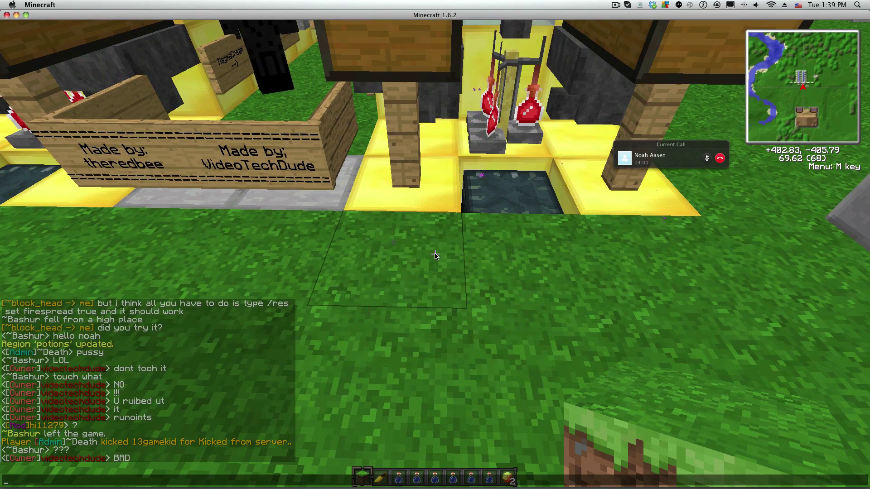
{"action": "key", "text": "Escape"}
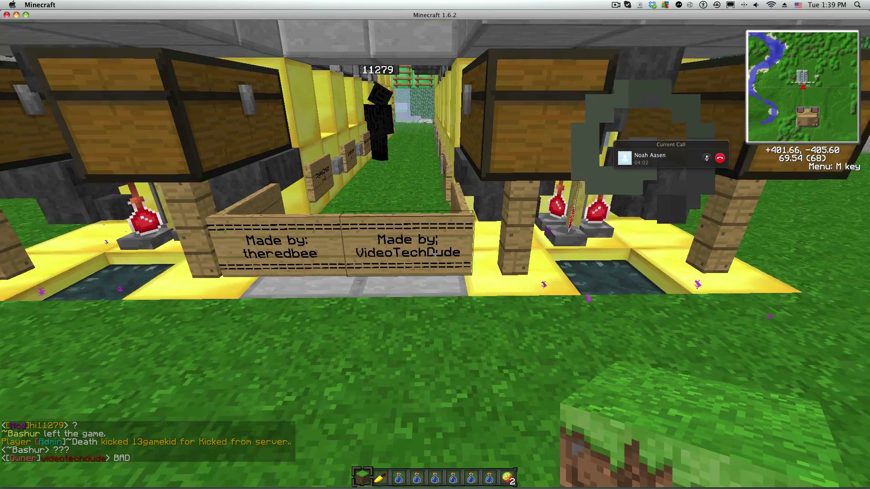
{"action": "key", "text": "w"}
Inspect the brewing stand's awkward potions and the hopper feeding it
{"action": "right_click", "coordinate": [435, 254]}
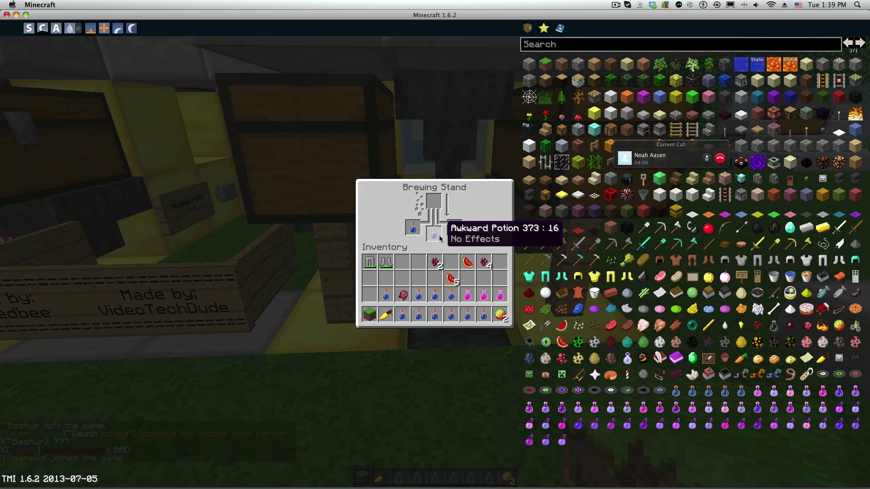
{"action": "key", "text": "Escape"}
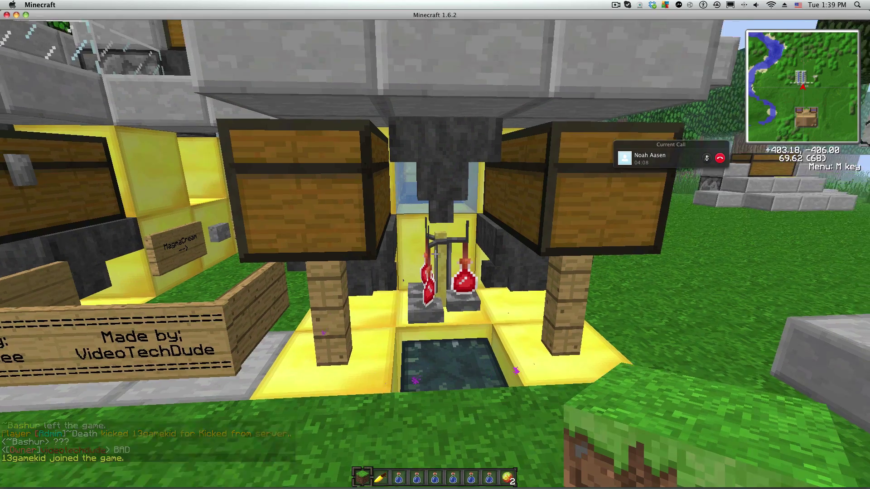
{"action": "right_click", "coordinate": [435, 254]}
{"action": "key", "text": "Escape"}
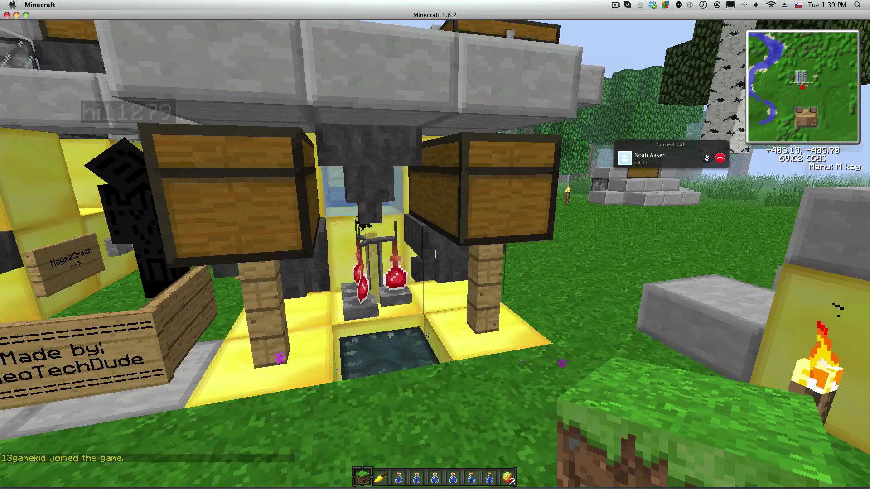
Back away and jump up onto the stone structure above the chest row
{"action": "key", "text": "s"}
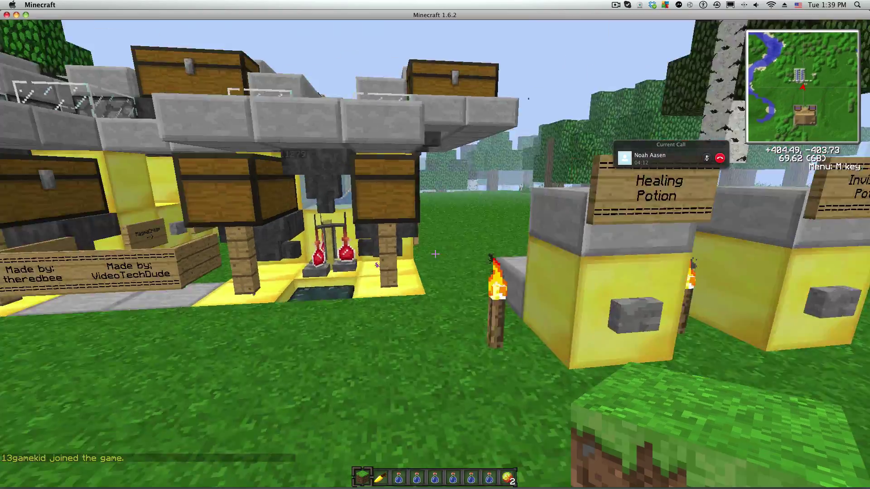
{"action": "key", "text": "w"}
{"action": "key", "text": "space"}
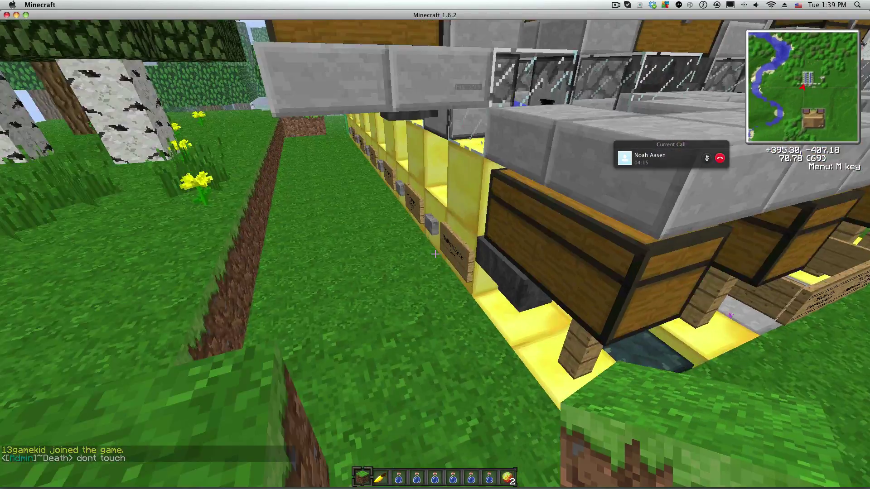
Rise onto the roof and check the row of water-bottle ingredient chests one by one
{"action": "key", "text": "space"}
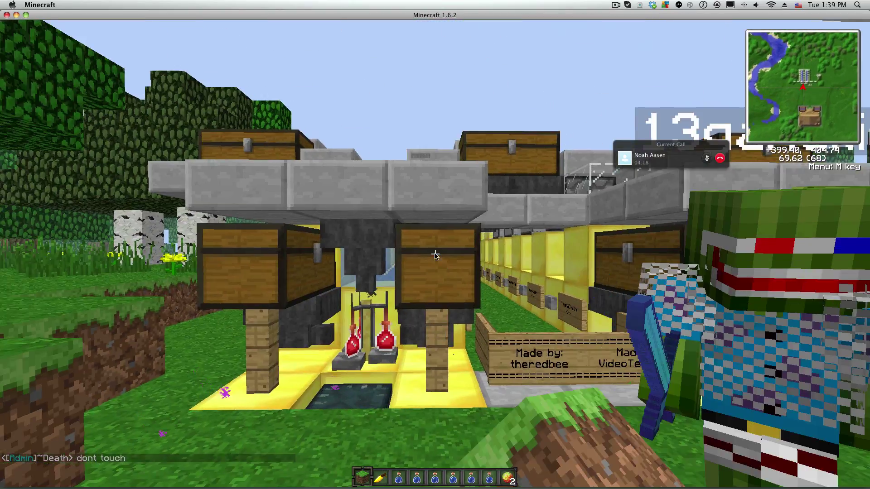
{"action": "right_click", "coordinate": [435, 254]}
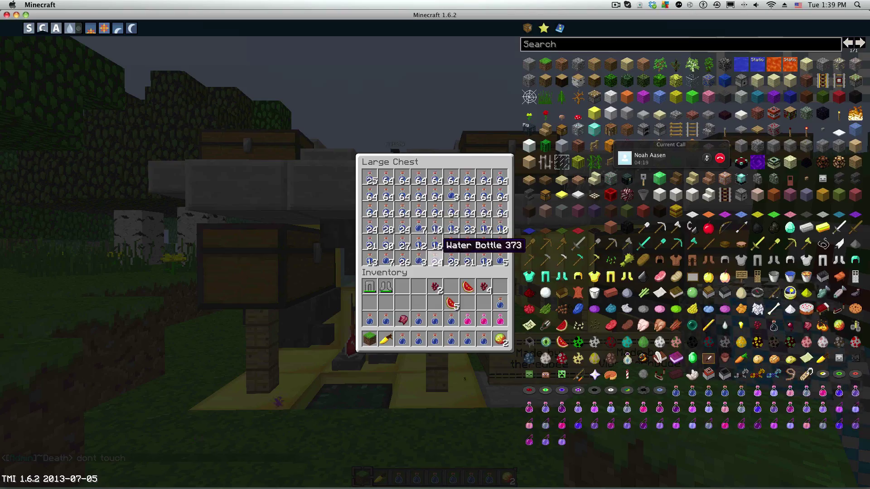
{"action": "key", "text": "Escape"}
{"action": "right_click", "coordinate": [434, 254]}
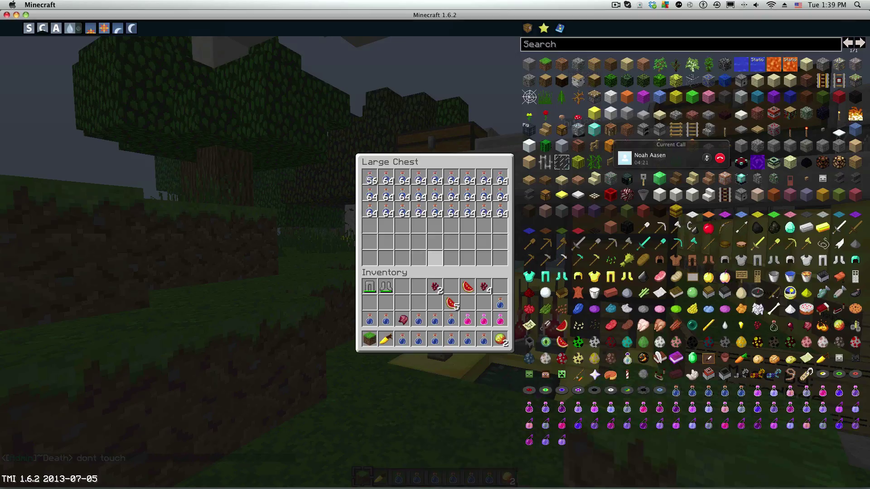
{"action": "key", "text": "Escape"}
{"action": "right_click", "coordinate": [435, 254]}
{"action": "key", "text": "Escape"}
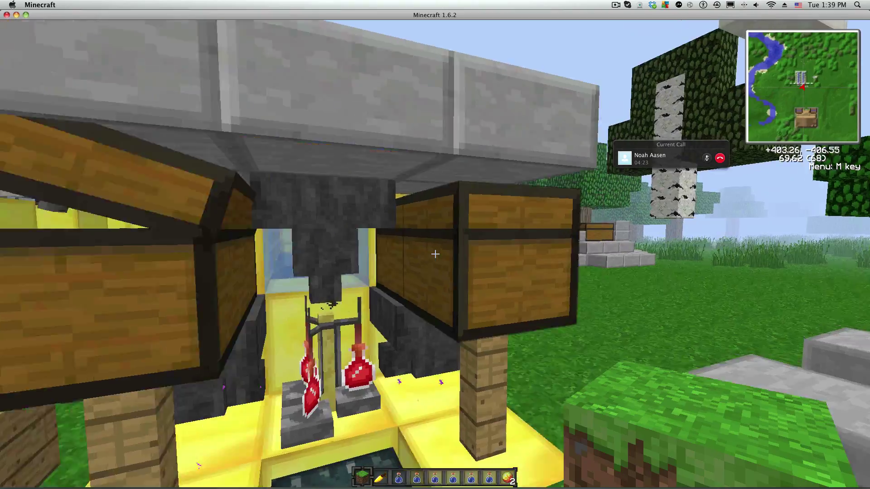
{"action": "right_click", "coordinate": [435, 245]}
{"action": "key", "text": "Escape"}
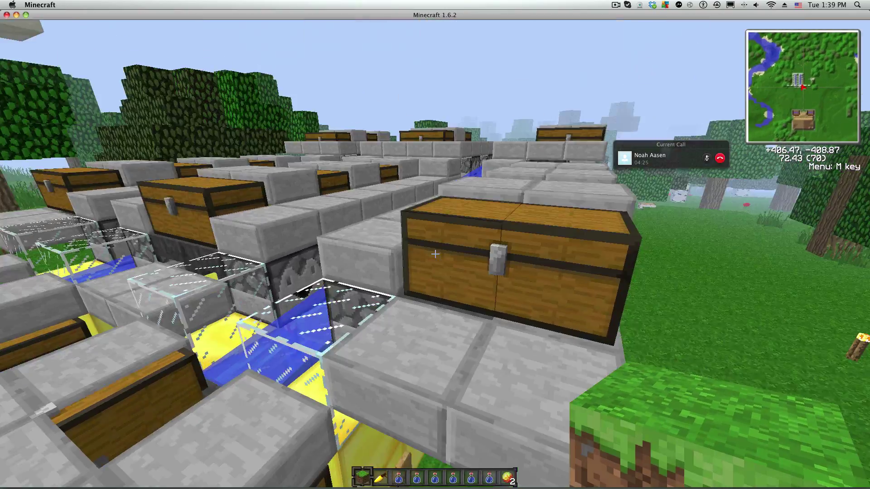
{"action": "right_click", "coordinate": [435, 254]}
{"action": "key", "text": "Escape"}
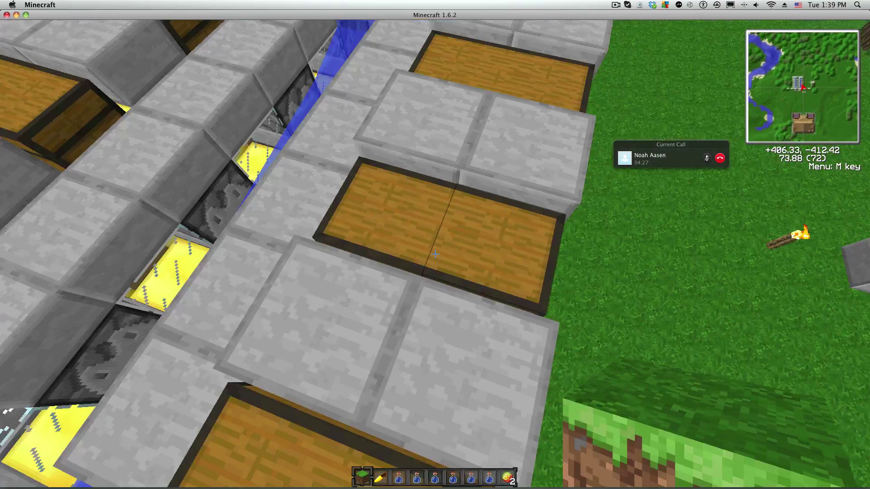
{"action": "right_click", "coordinate": [435, 254]}
{"action": "key", "text": "Escape"}
Check the blaze powder chest and the remaining ingredient chests, finding no nether warts
{"action": "right_click", "coordinate": [435, 254]}
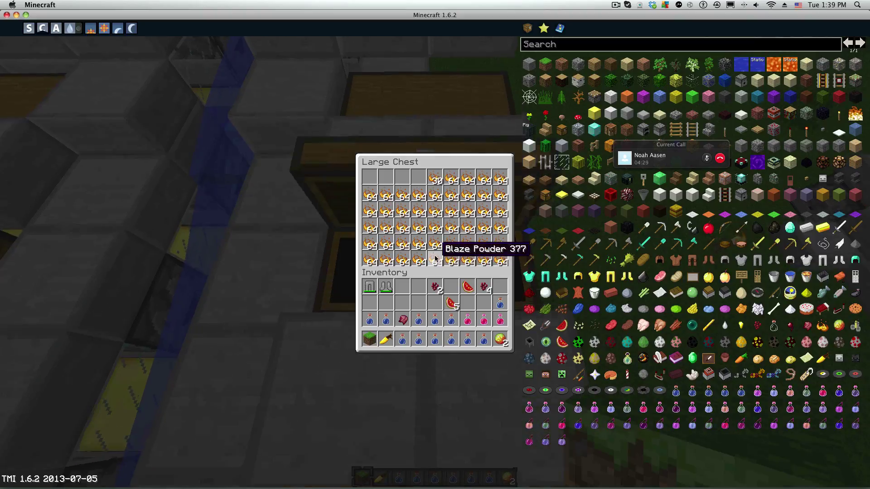
{"action": "key", "text": "Escape"}
{"action": "right_click", "coordinate": [435, 254]}
{"action": "key", "text": "Escape"}
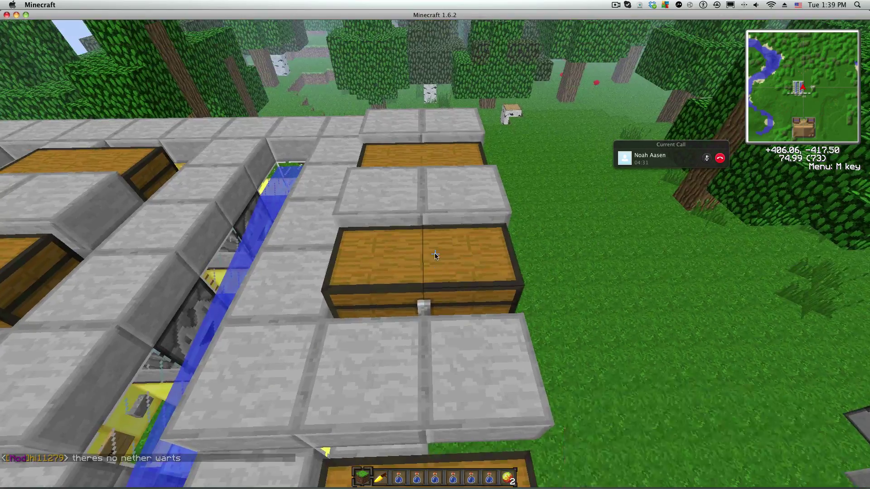
{"action": "right_click", "coordinate": [435, 254]}
{"action": "key", "text": "Escape"}
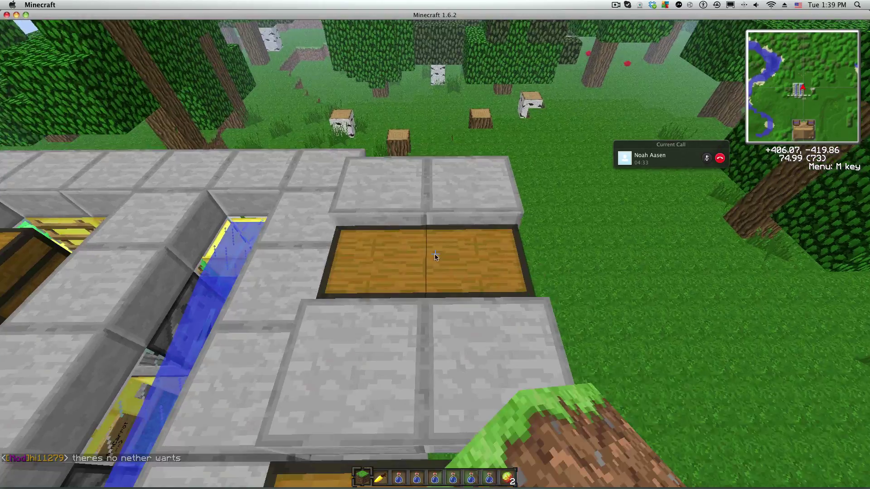
{"action": "right_click", "coordinate": [434, 255]}
{"action": "key", "text": "Escape"}
Walk to the grass beside the machine, dig out the block and drop into the hidden room
{"action": "key", "text": "w"}
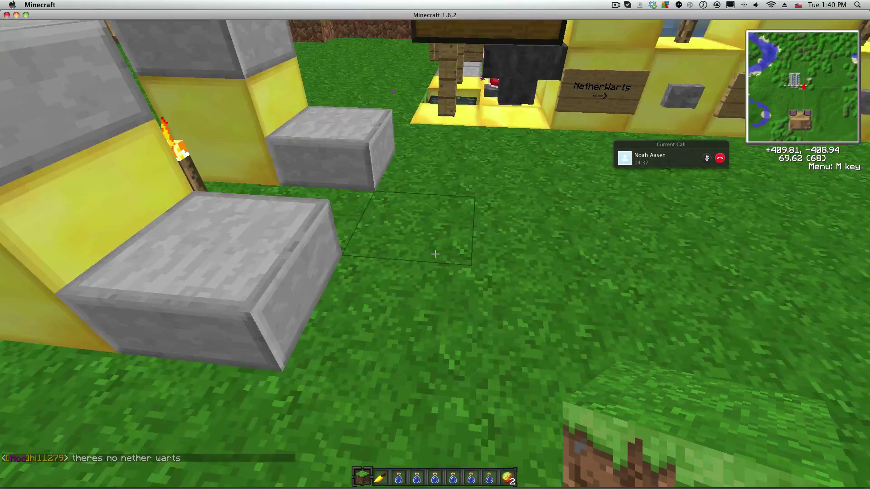
{"action": "key", "text": "w"}
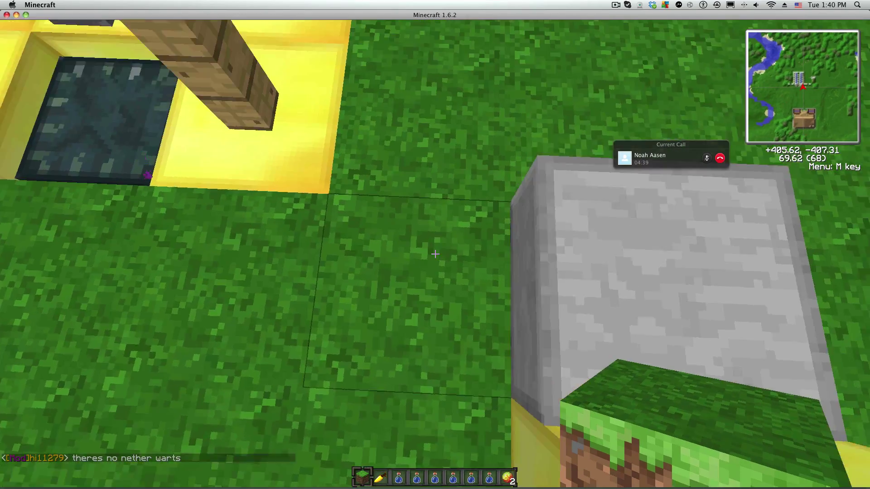
{"action": "left_click", "coordinate": [435, 255]}
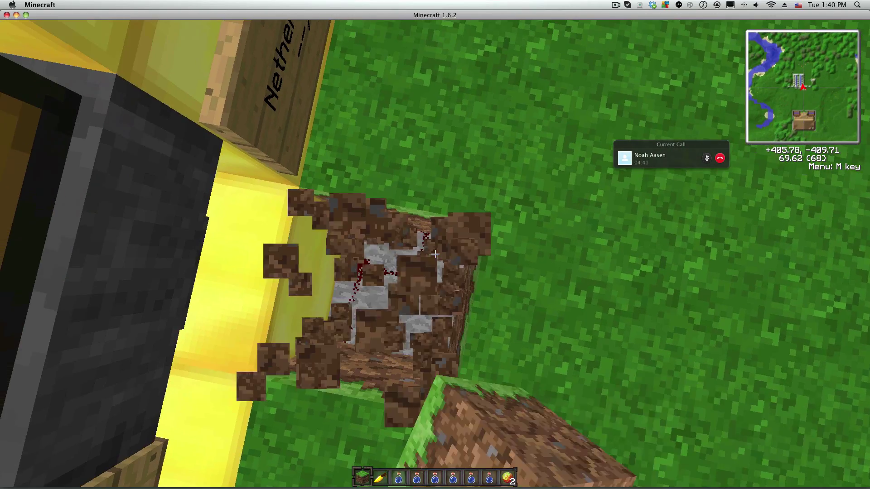
{"action": "key", "text": "w"}
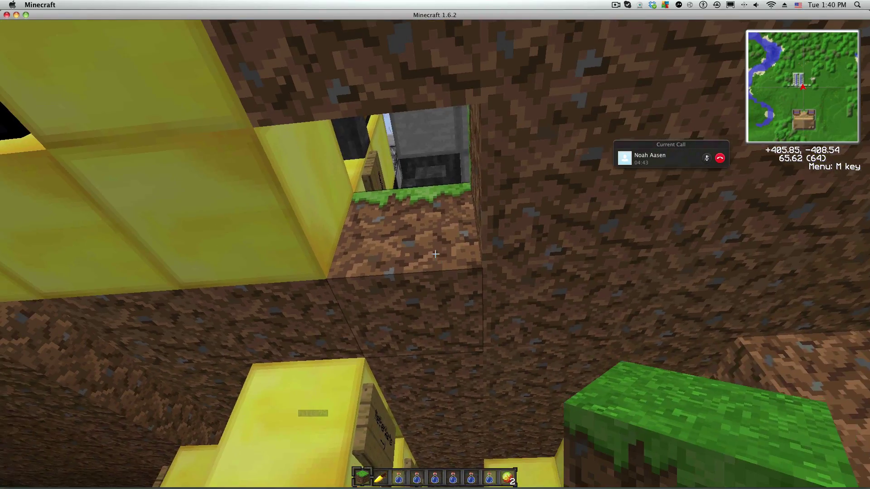
Walk through the redstone room along the torch corridor and back to the exit shaft
{"action": "key", "text": "w"}
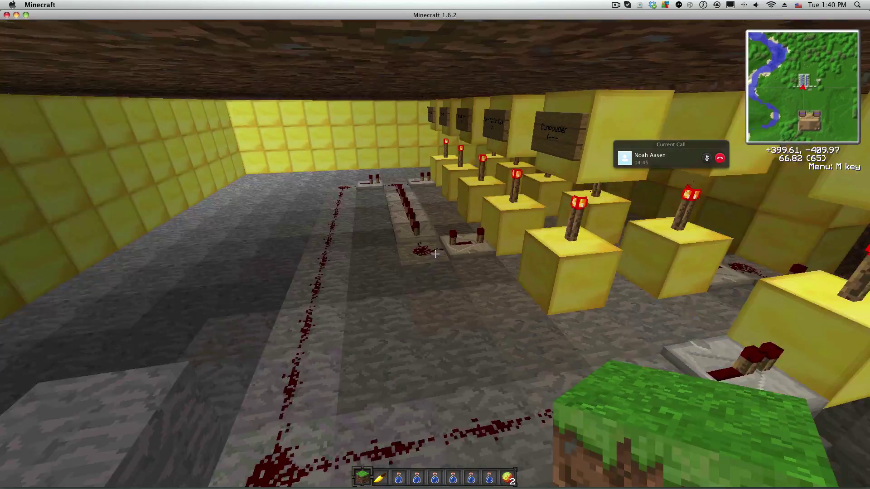
{"action": "key", "text": "w"}
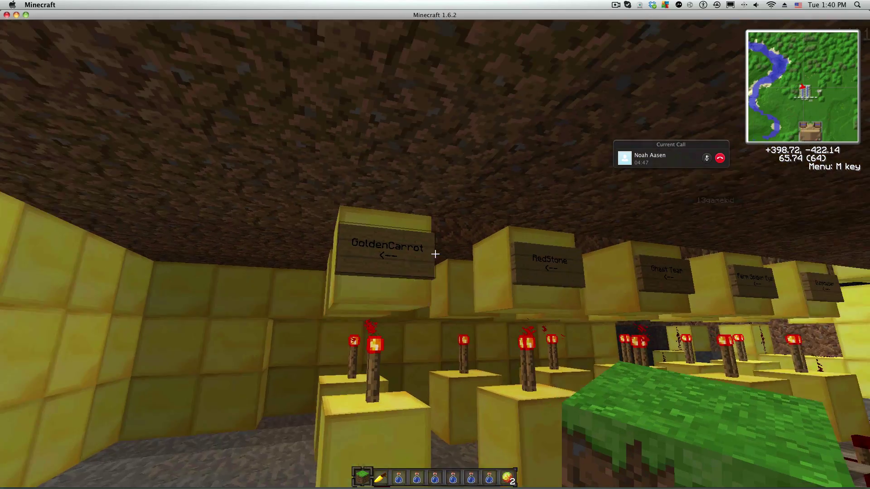
{"action": "key", "text": "w"}
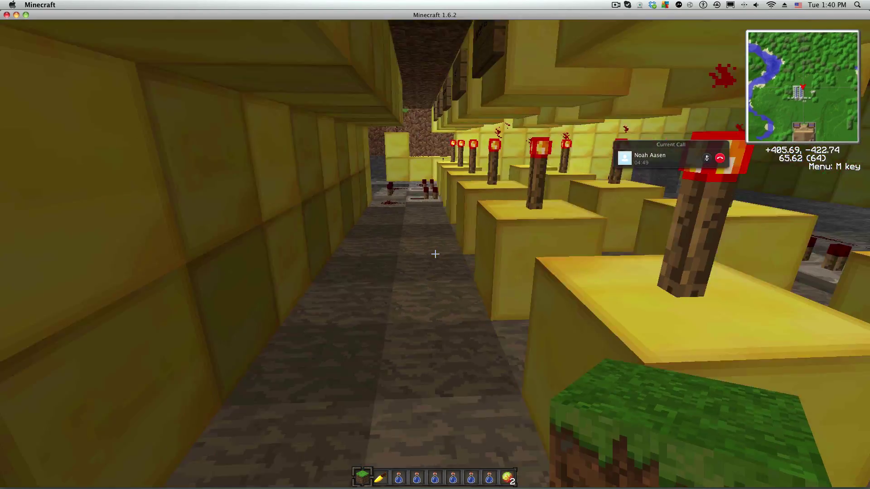
{"action": "key", "text": "w"}
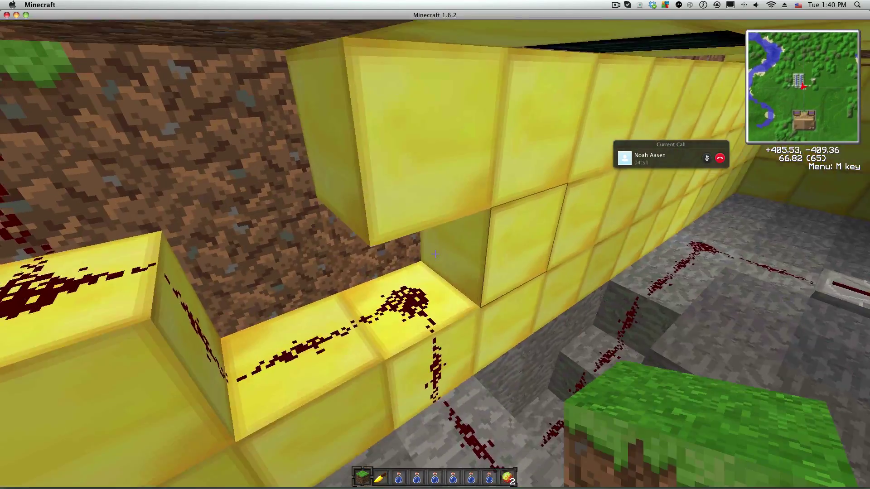
{"action": "key", "text": "w"}
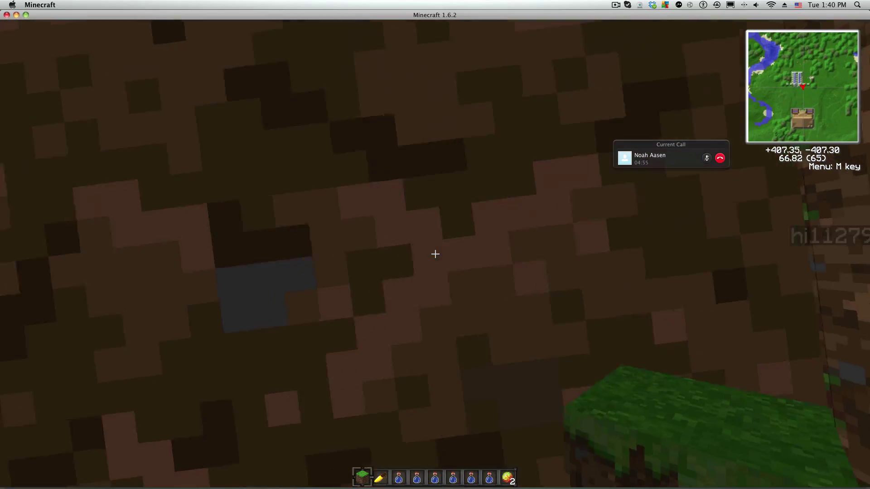
Fly up out of the shaft, over the chest row, toward the small stone structure
{"action": "key", "text": "space"}
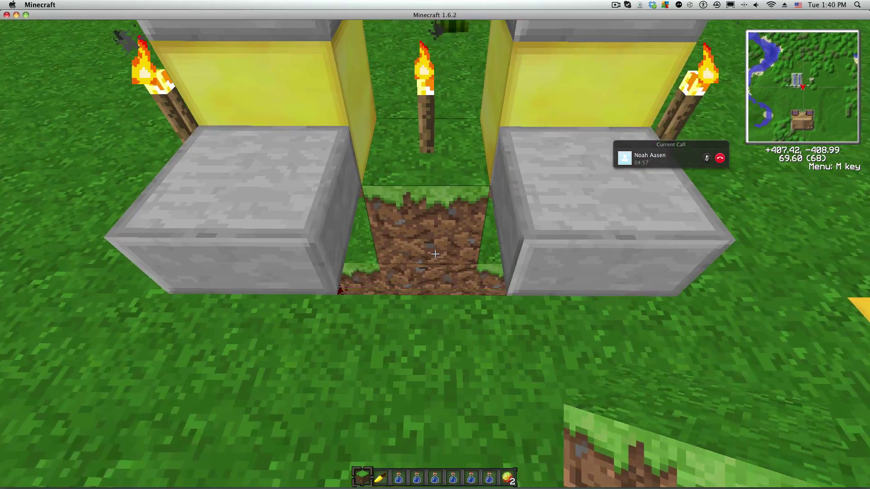
{"action": "key", "text": "space"}
{"action": "key", "text": "w"}
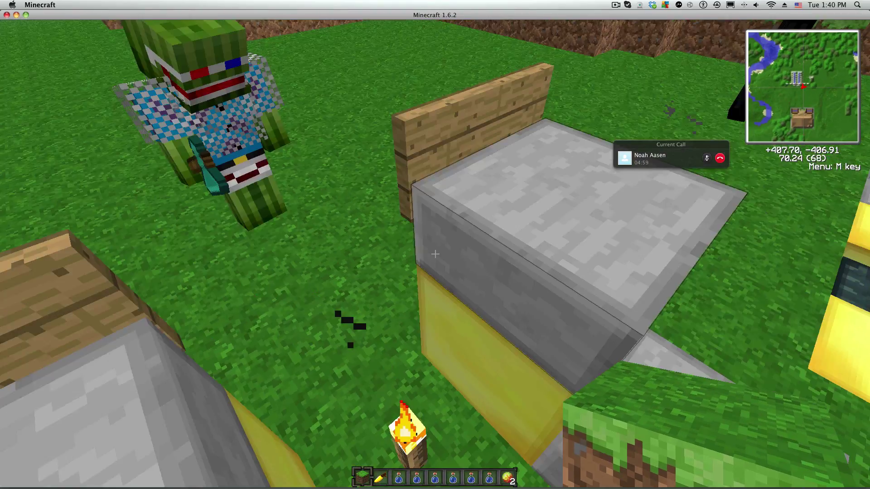
{"action": "key", "text": "space"}
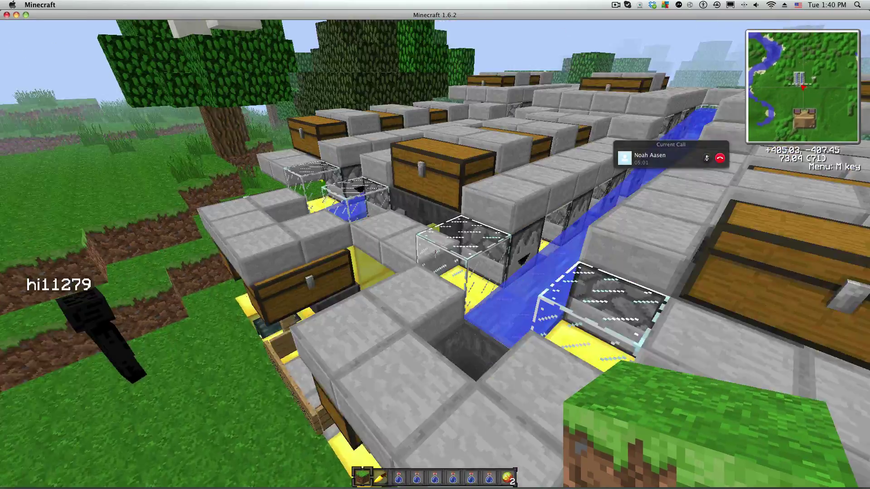
{"action": "key", "text": "w"}
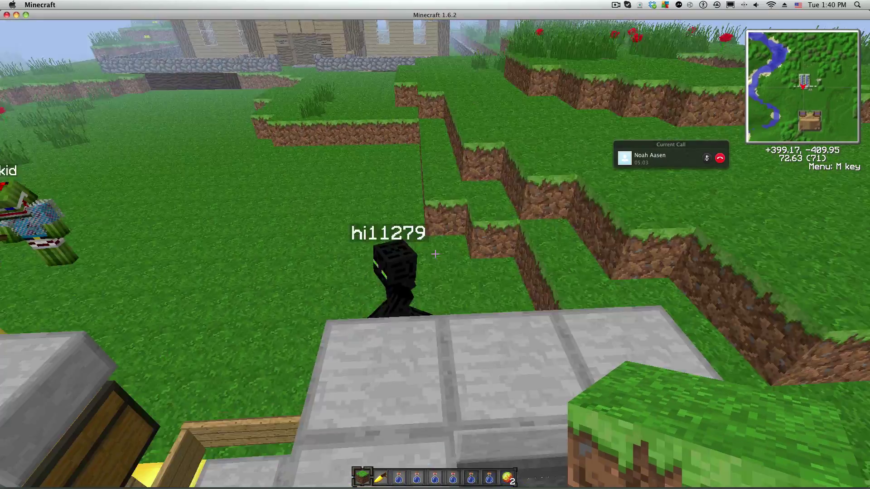
{"action": "key", "text": "w"}
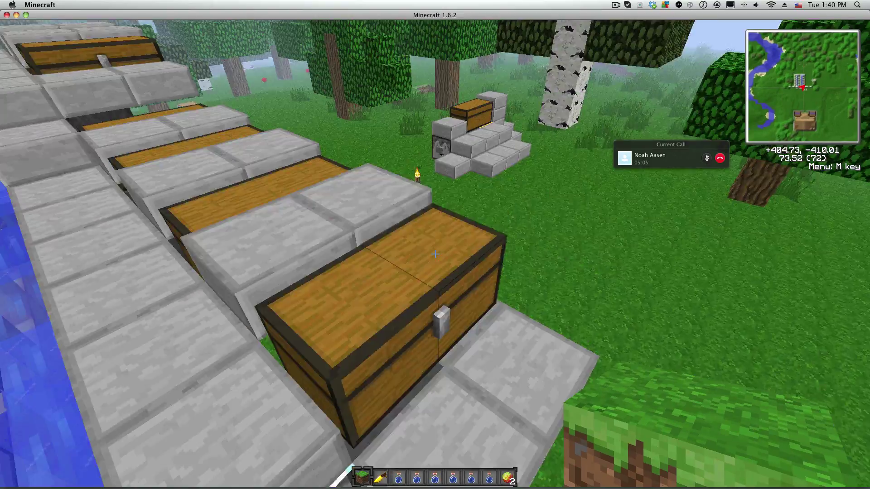
Pick stone slabs from the structure into the hotbar, circle to the dispenser, and head back to the machine
{"action": "key", "text": "w"}
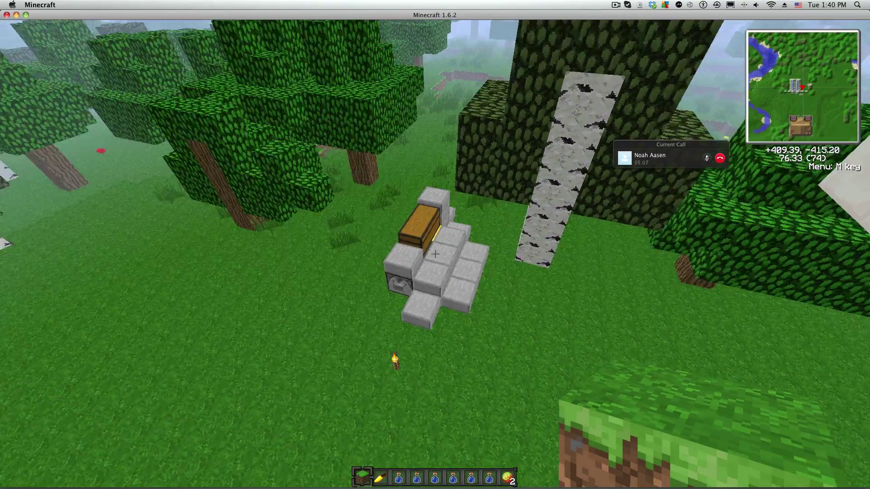
{"action": "middle_click", "coordinate": [435, 254]}
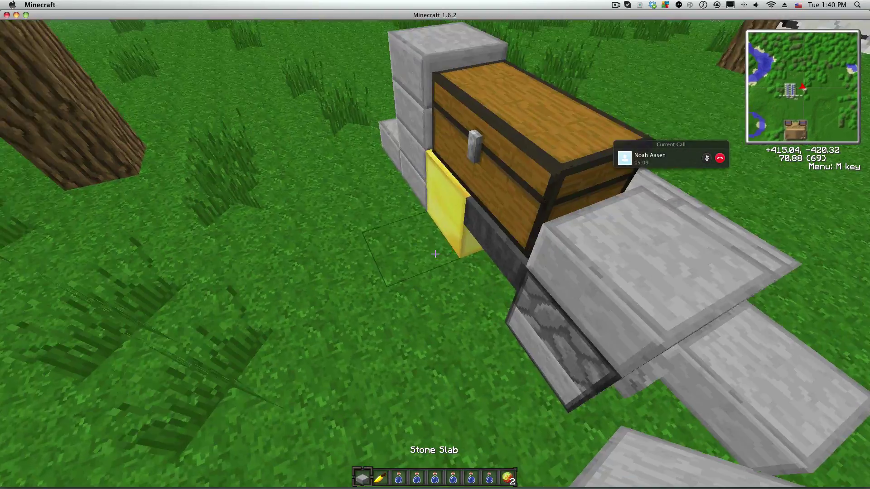
{"action": "key", "text": "w"}
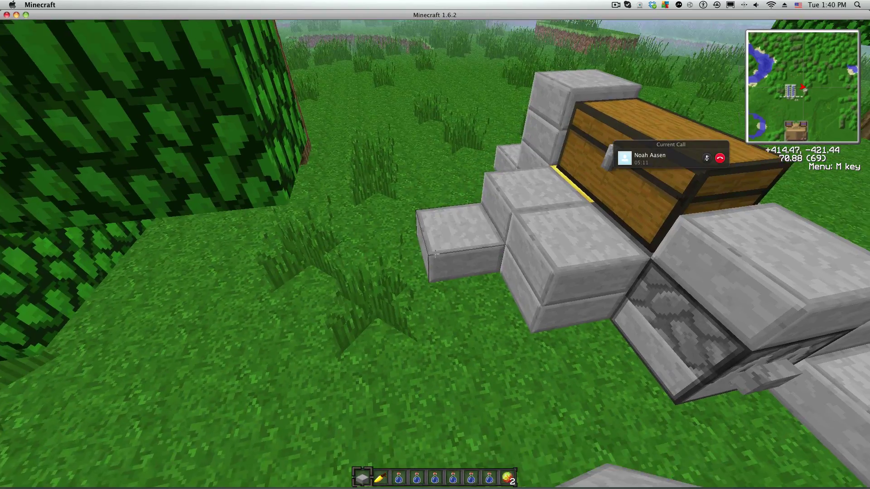
{"action": "key", "text": "w"}
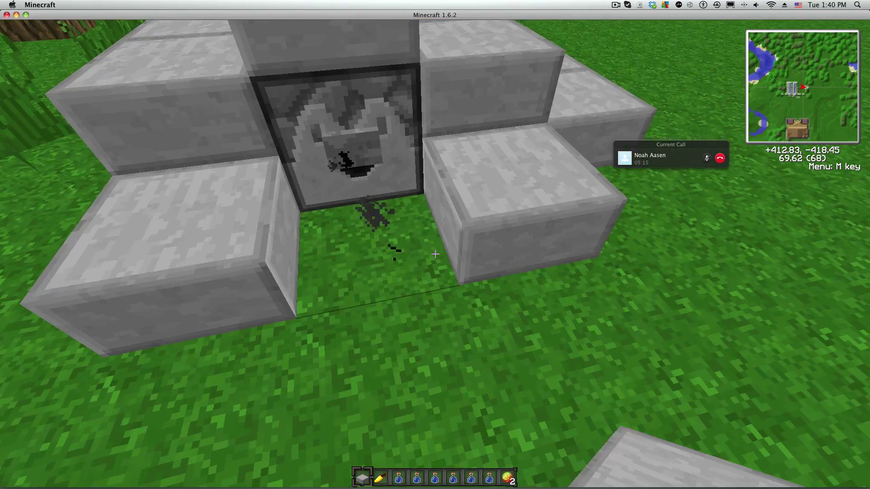
{"action": "key", "text": "w"}
{"action": "key", "text": "w"}
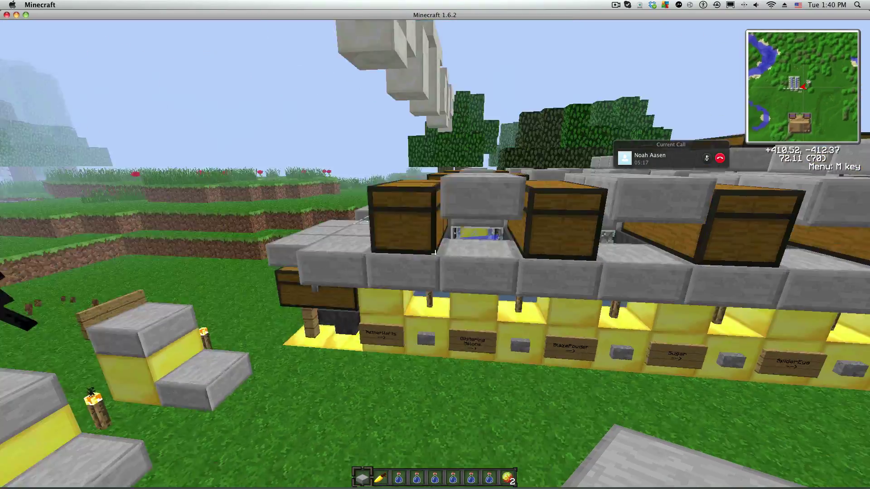
Fly high to overlook the whole machine, then head away toward the house on the hill
{"action": "key", "text": "space"}
{"action": "key", "text": "s"}
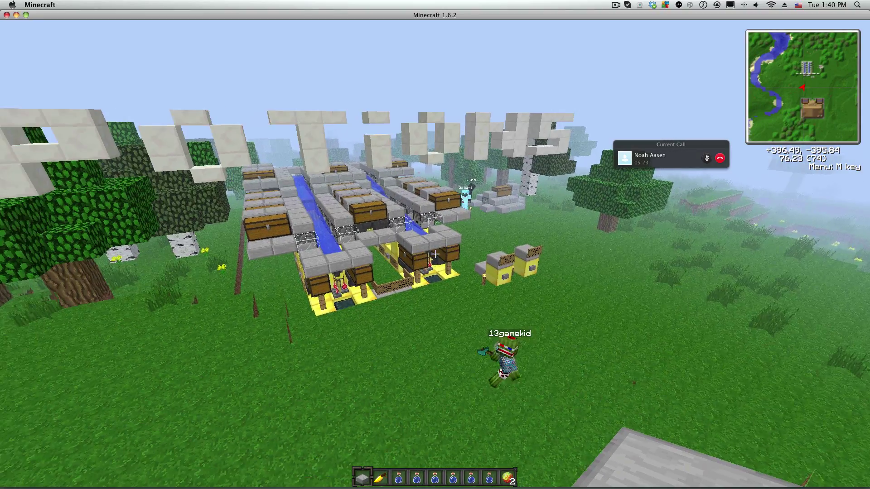
{"action": "key", "text": "w"}
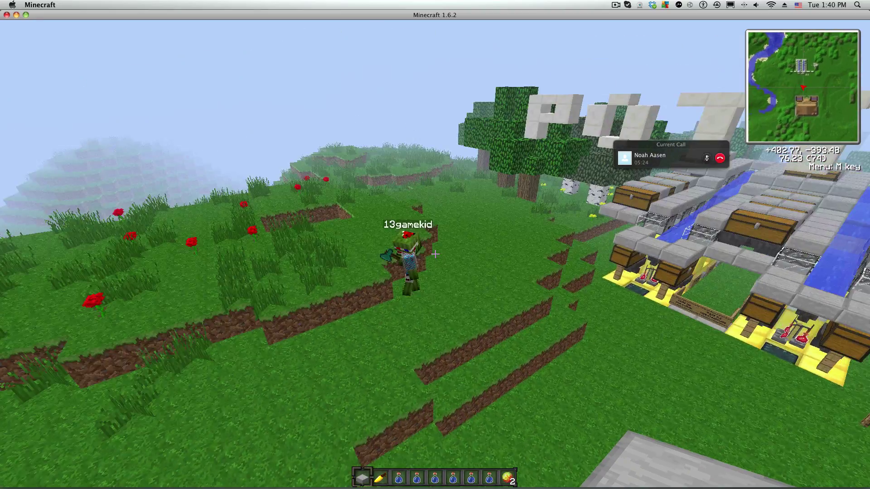
{"action": "key", "text": "w"}
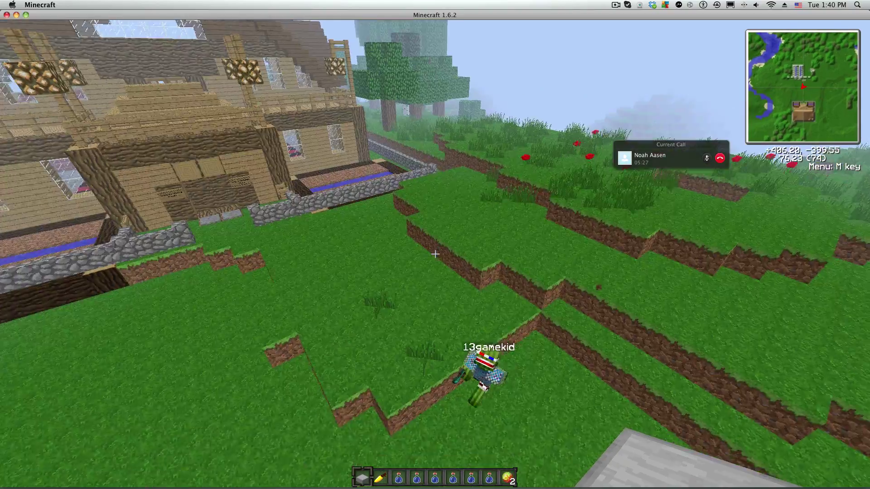